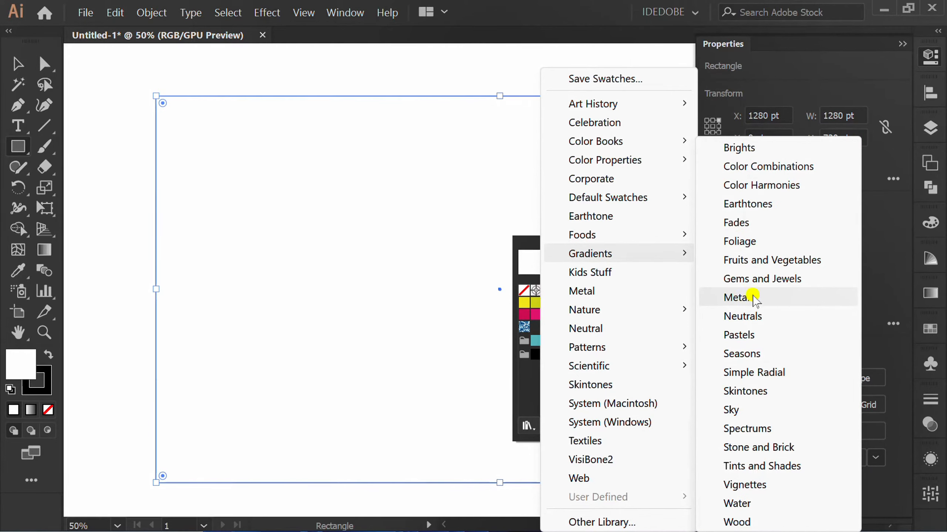
Step: Fill the large rectangle with the first gold gradient from the Metals gradient library and set the gradient angle to -45°
left_click(754, 299)
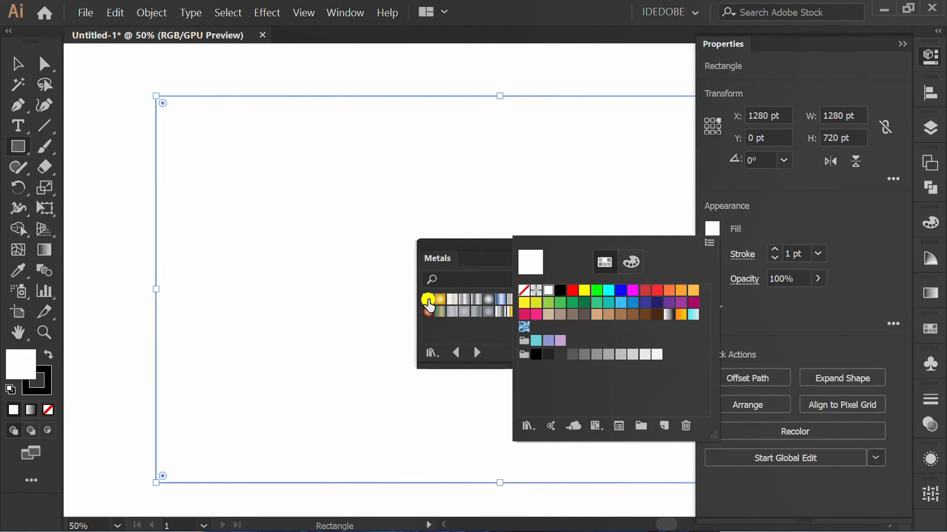
left_click(429, 300)
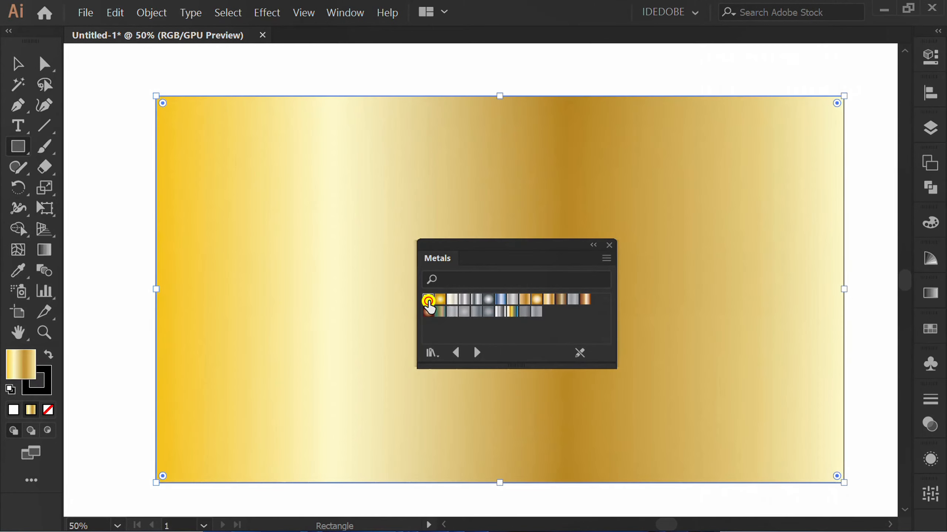
left_click(930, 294)
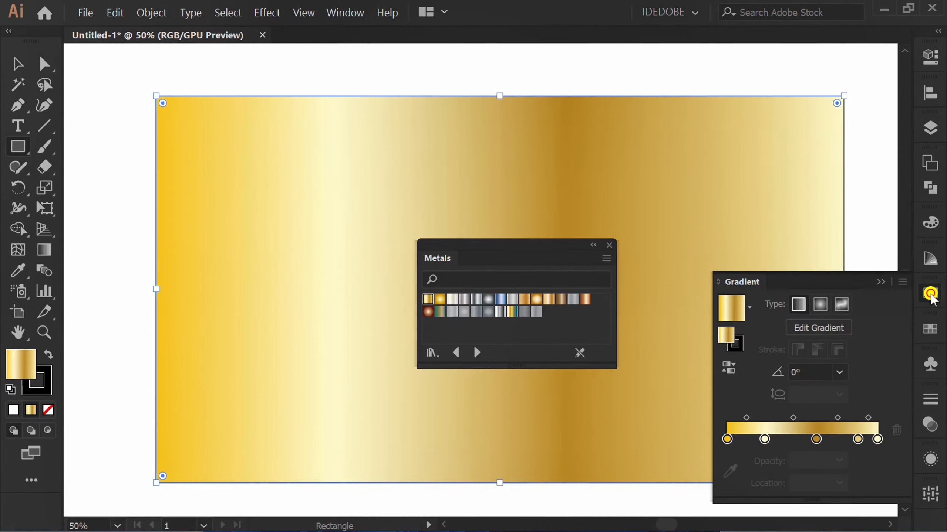
left_click(839, 372)
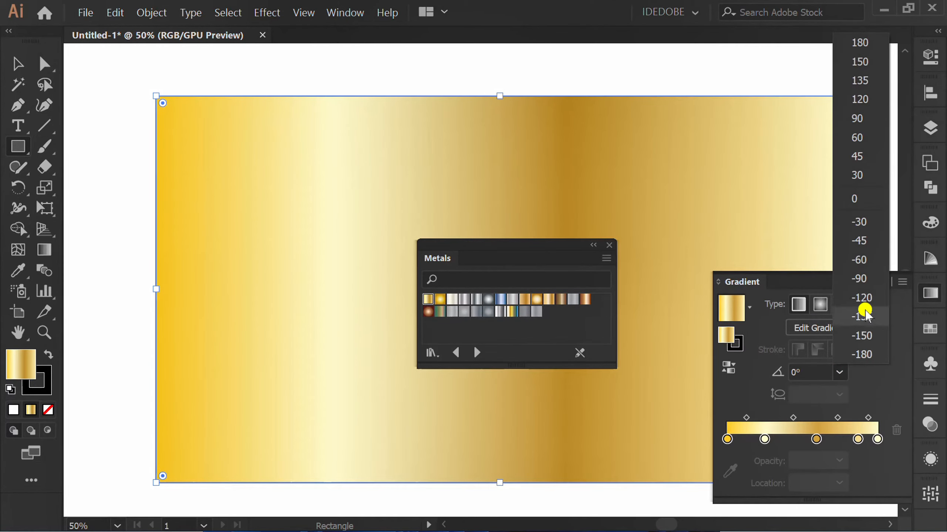
left_click(868, 241)
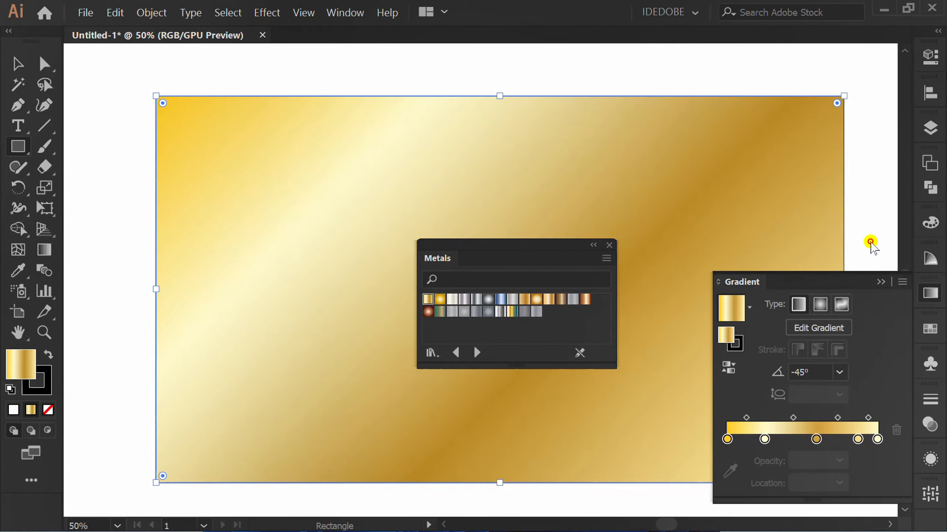
Step: Recolor the gradient's second color stop to FFDF9A and put away the gradient and swatch panels
left_click(764, 440)
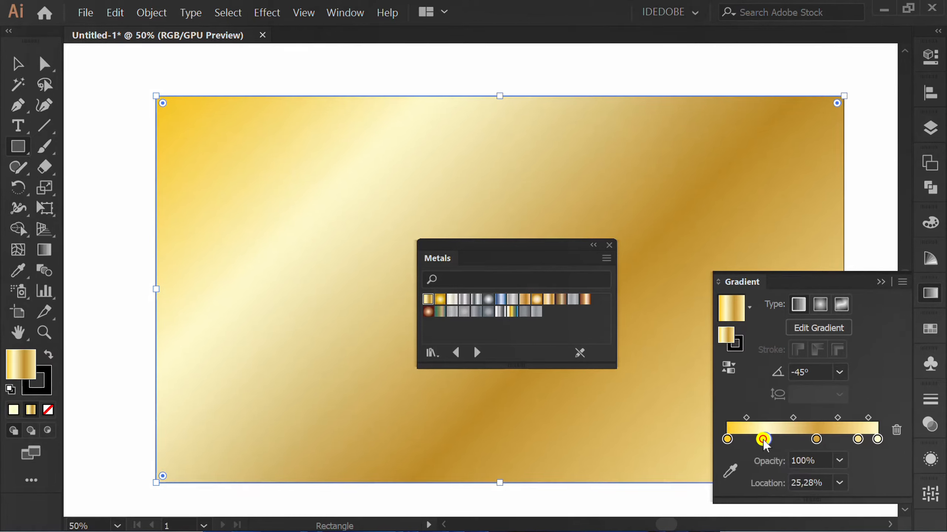
double_click(763, 439)
left_click_drag(808, 338, 795, 342)
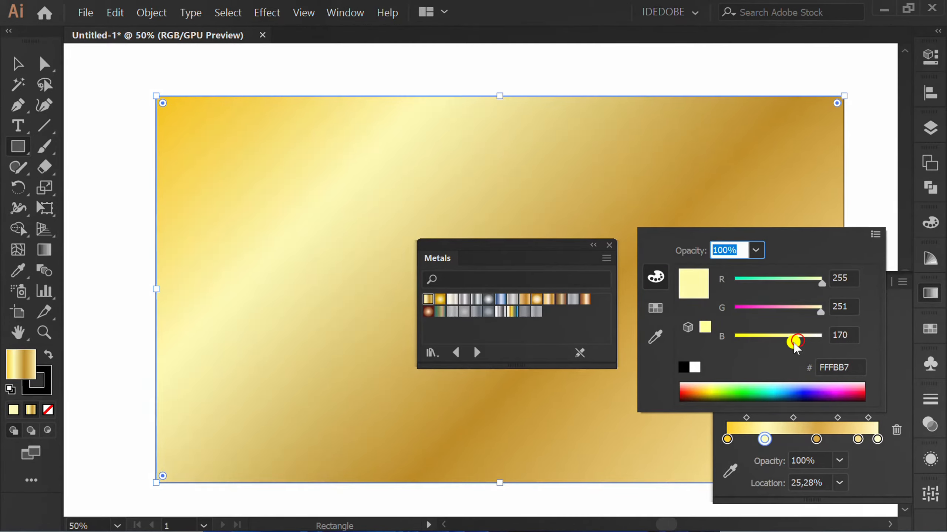
left_click_drag(820, 311, 810, 312)
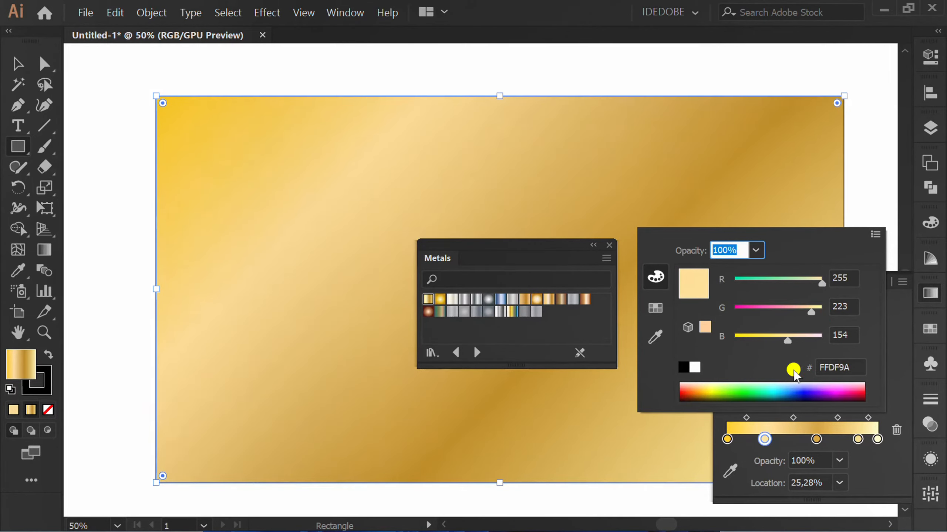
left_click(906, 458)
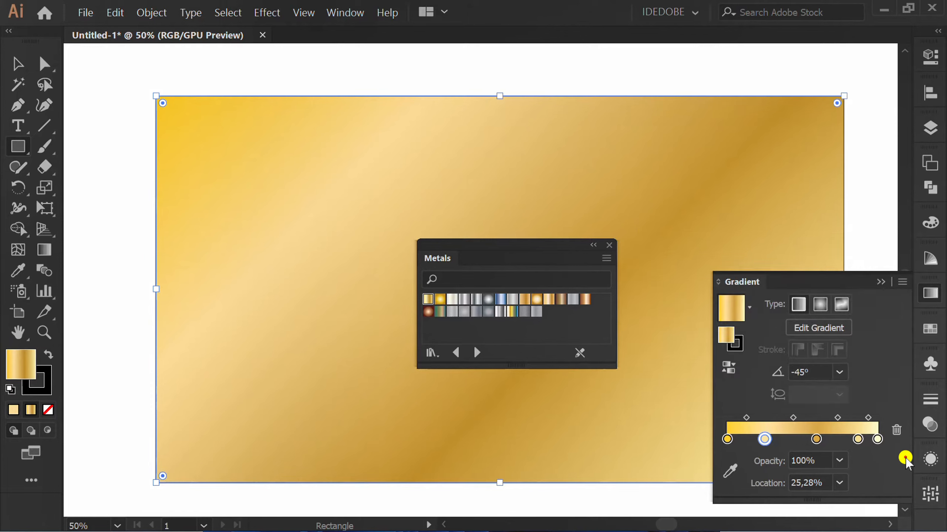
left_click(881, 281)
left_click_drag(506, 242, 912, 474)
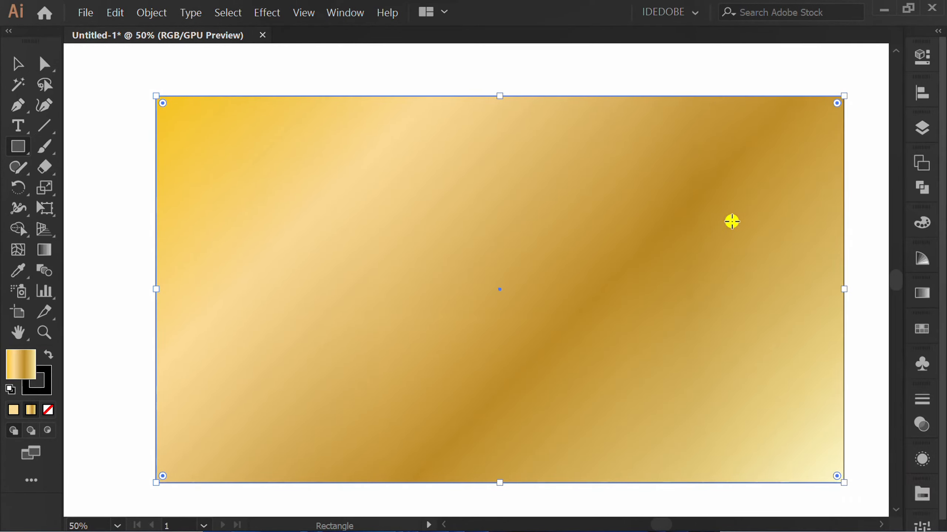
Step: Lock Layer 1 and add a new layer above it
left_click(921, 127)
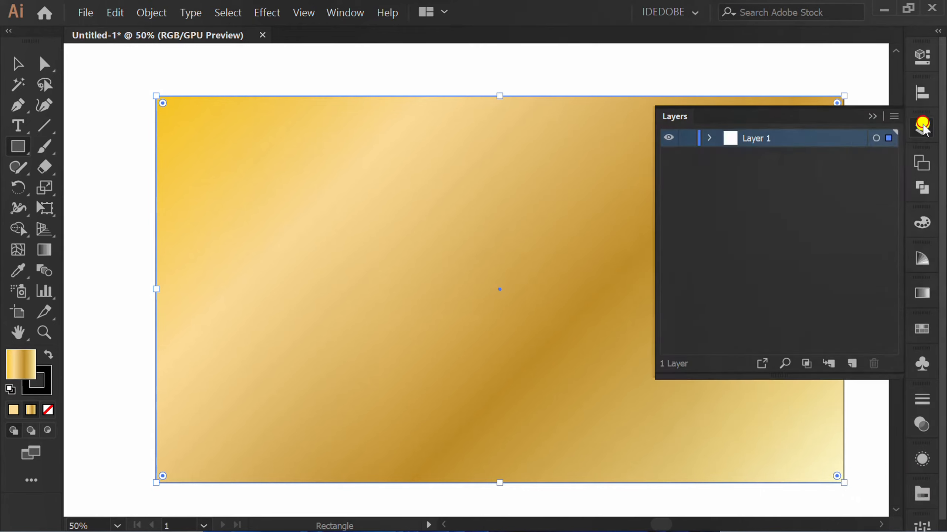
left_click(687, 139)
left_click(850, 364)
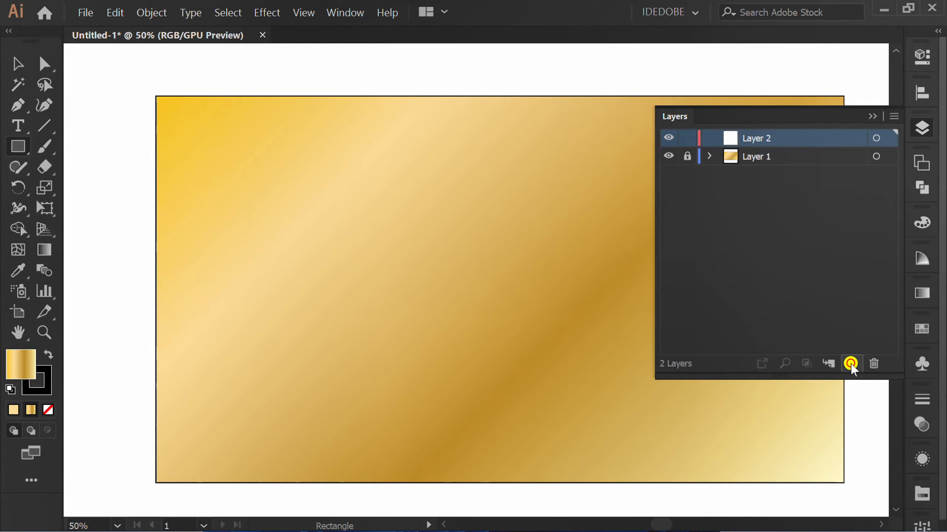
left_click(872, 116)
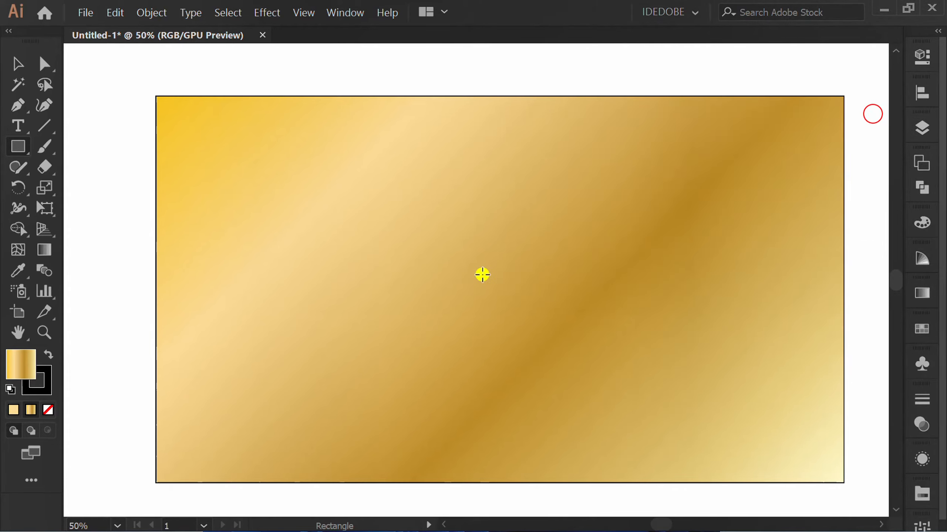
Step: Create a 30 pt wide by 100 pt high rectangle on the gold background
key("v")
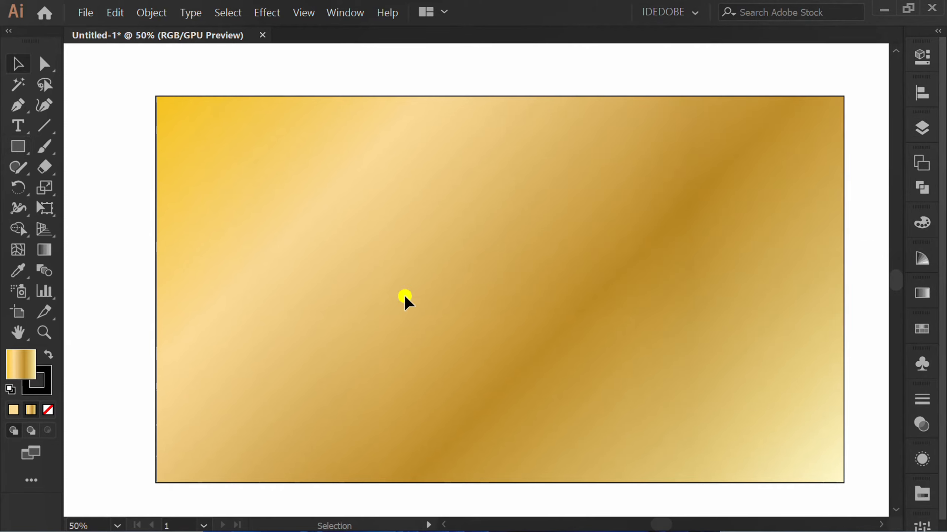
left_click_drag(18, 146, 99, 146)
left_click(379, 237)
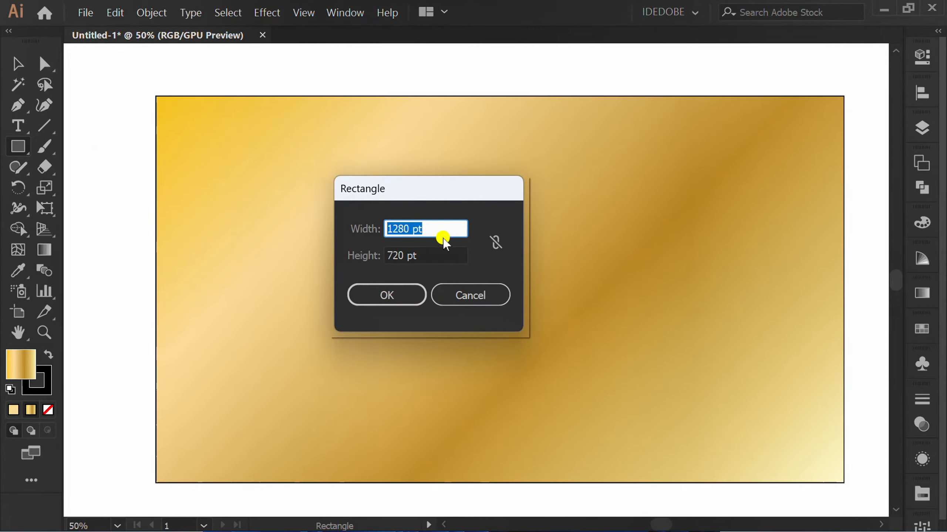
type("30")
key("Tab")
type("100")
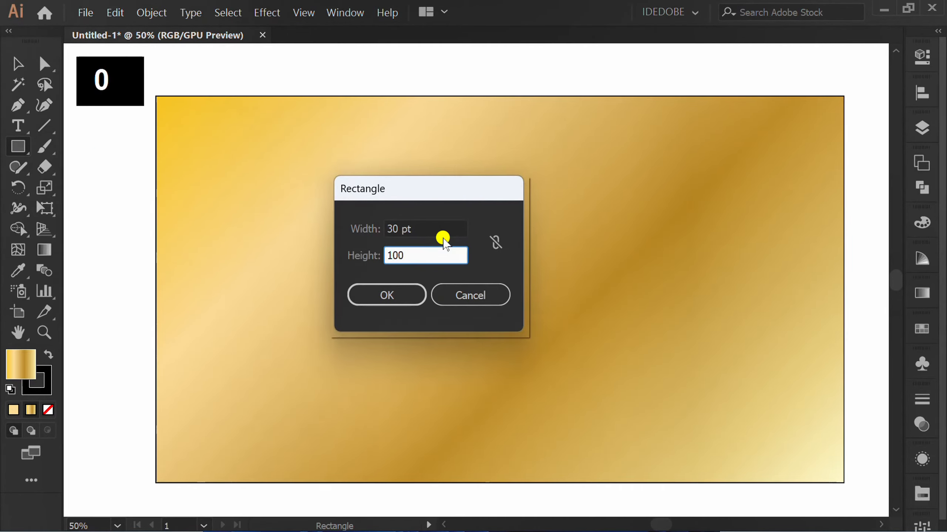
left_click(386, 296)
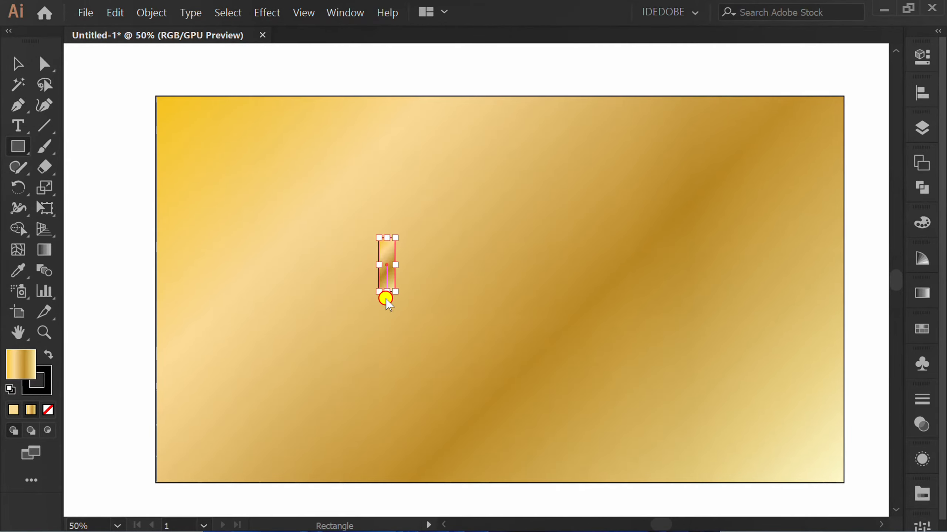
Step: Apply the default fill and stroke to the small rectangle and remove its fill
key("ctrl+equal")
key("ctrl+equal")
key("ctrl+equal")
key("ctrl+equal")
key("d")
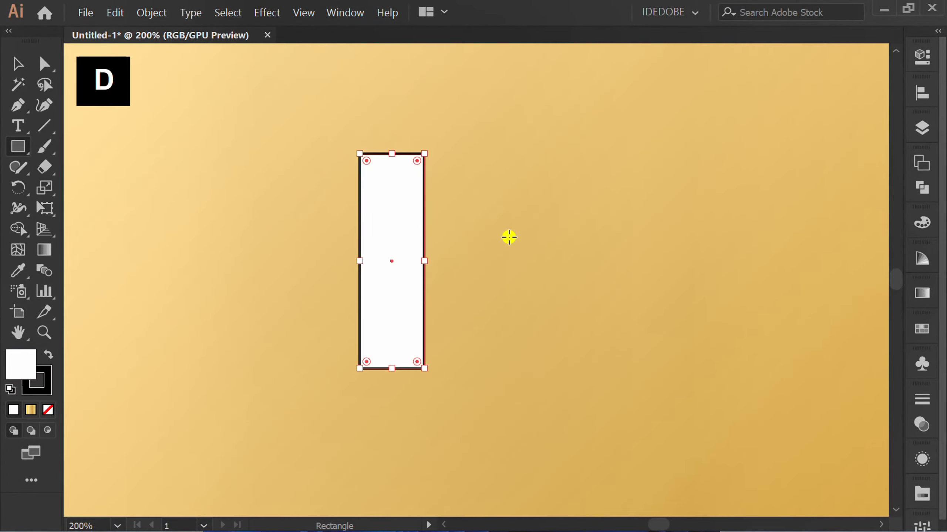
key("slash")
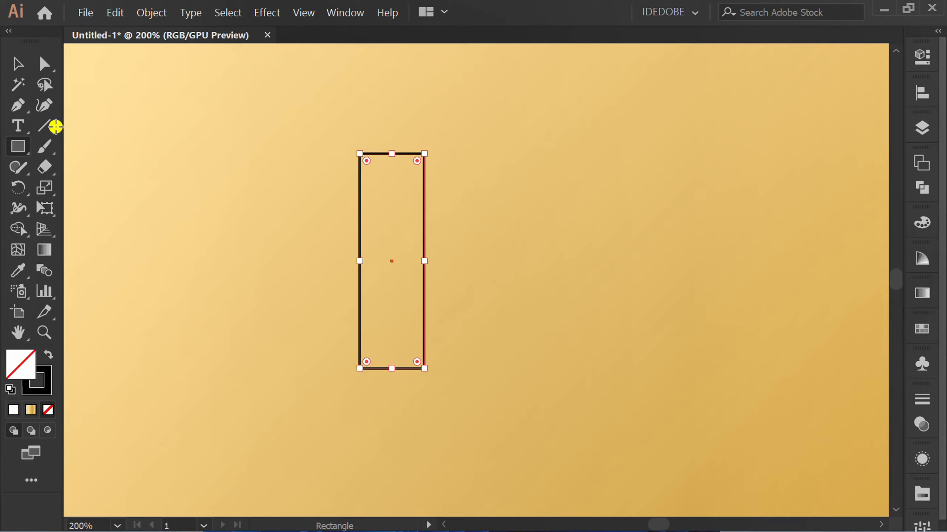
Step: Add an anchor point at the midpoint of the small rectangle's top edge and another at the midpoint of its bottom edge
left_click_drag(17, 105, 108, 126)
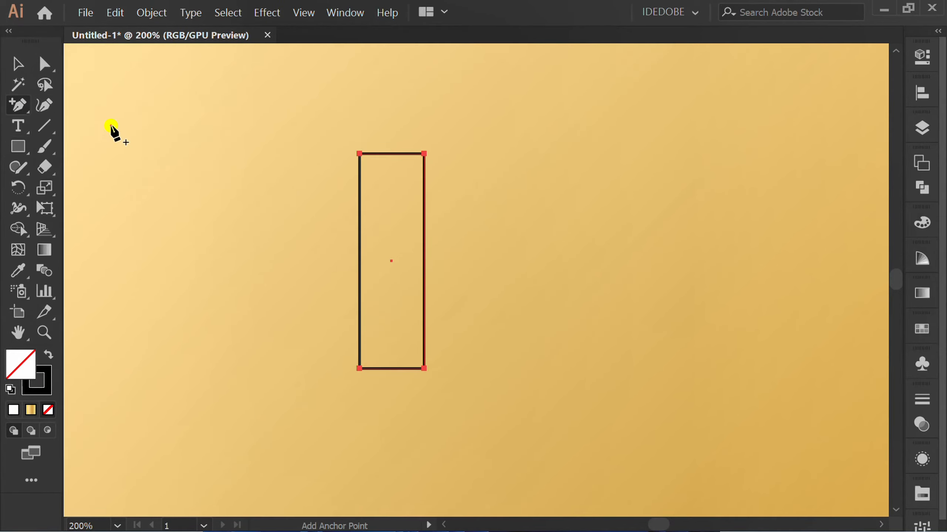
left_click(391, 153)
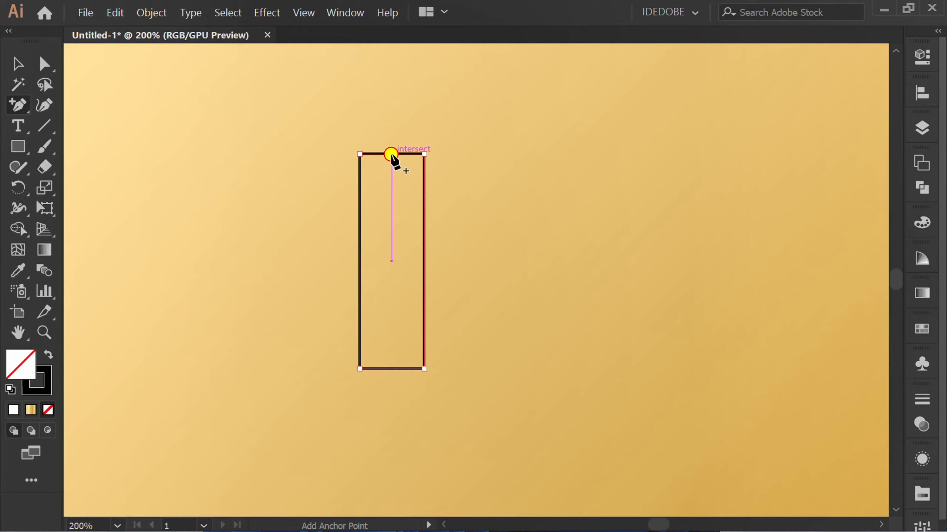
left_click(391, 369)
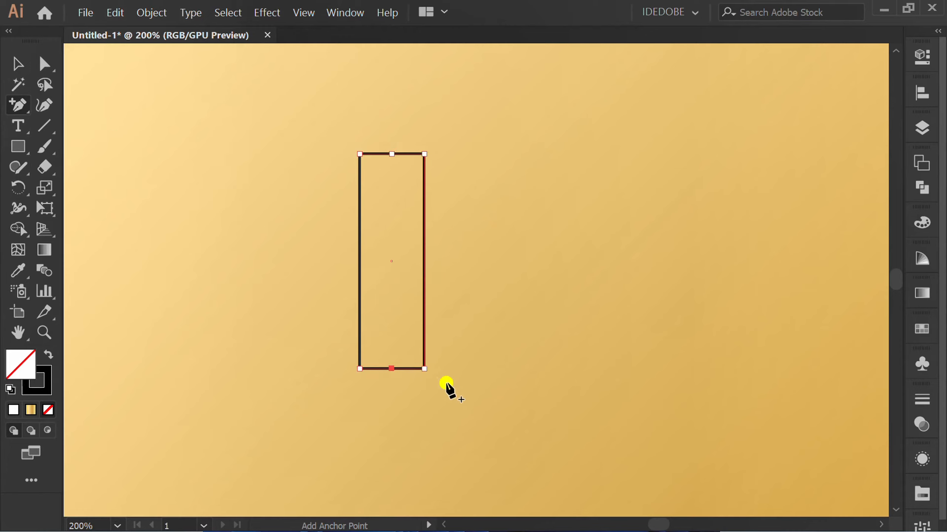
key("v")
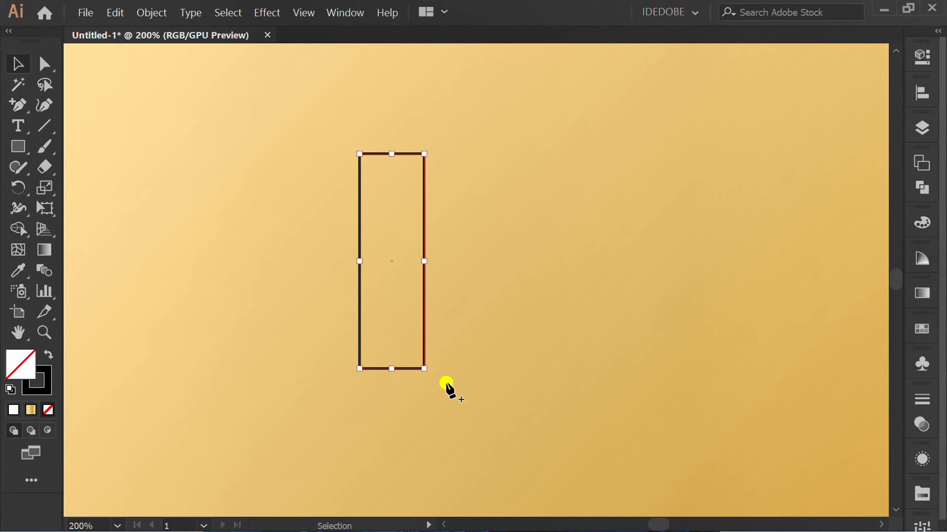
Step: Scale the two added midpoints vertically outward so both ends become pointed and the shape is about 135 pt high
key("a")
left_click_drag(410, 132, 393, 406)
key("s")
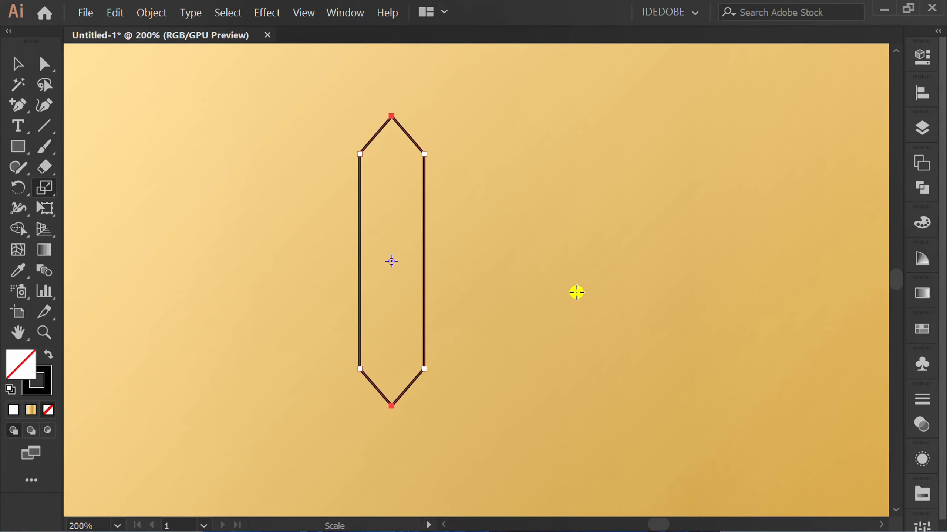
key("v")
left_click(528, 293)
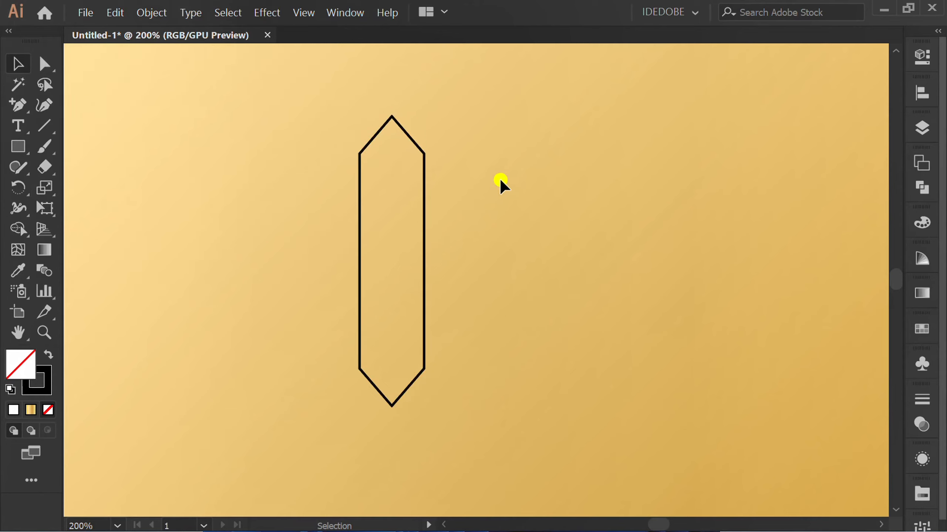
Step: Give the pointed shape a white stroke with a weight of 7 pt
left_click_drag(500, 180, 346, 307)
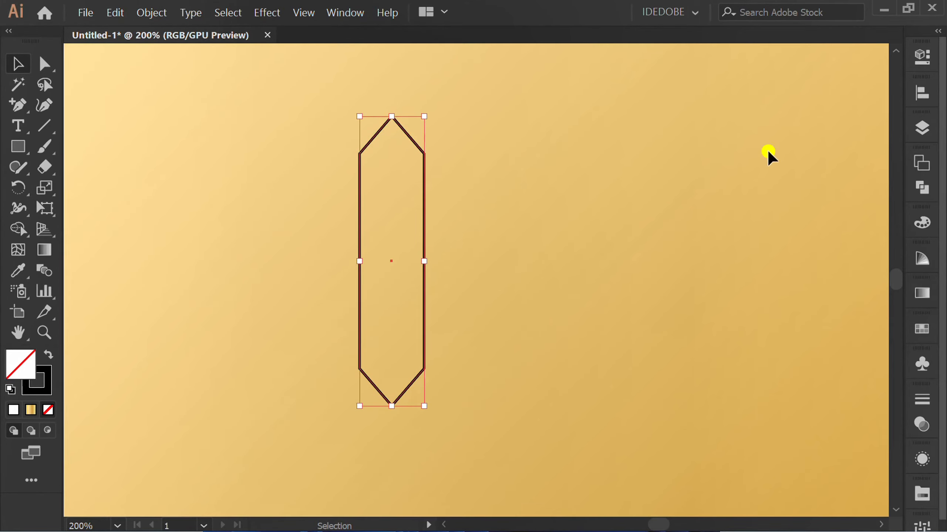
left_click(921, 57)
left_click(703, 253)
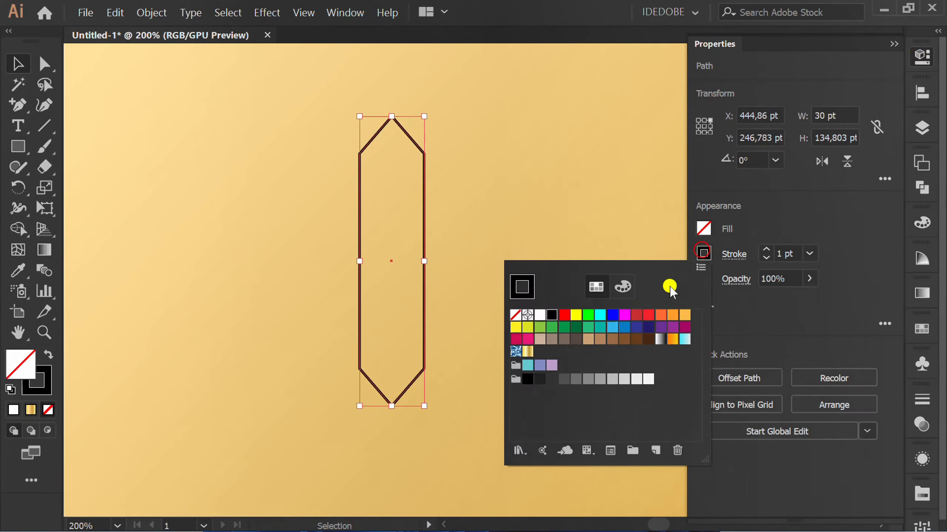
left_click(540, 315)
left_click(794, 222)
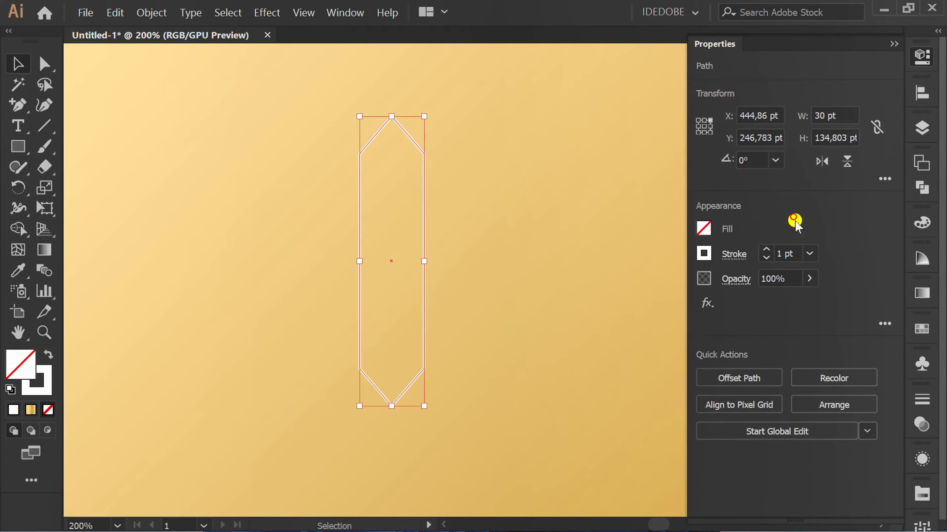
scroll(794, 255, "up", 5)
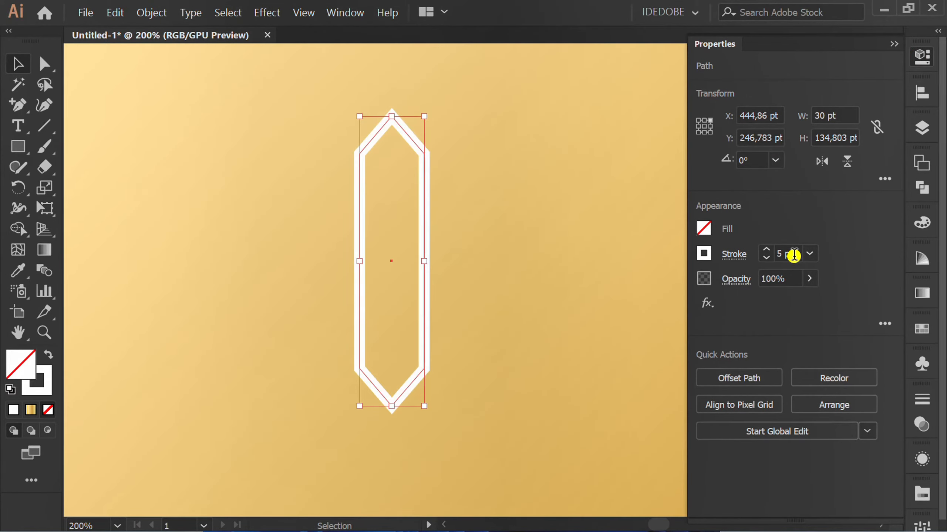
scroll(794, 255, "up", 1)
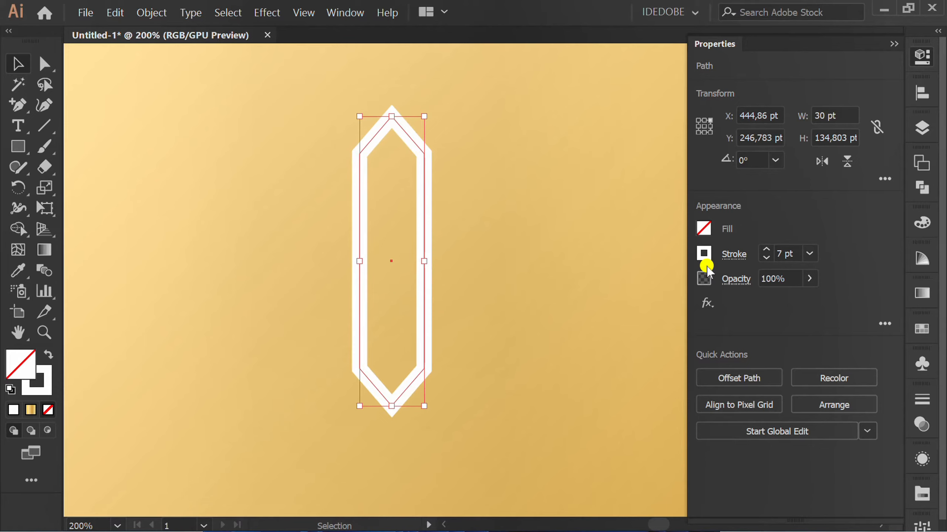
left_click(524, 286)
Step: Make a copy of the pointed shape rotated 90° about its center to form a cross
left_click_drag(539, 167, 292, 324)
key("r")
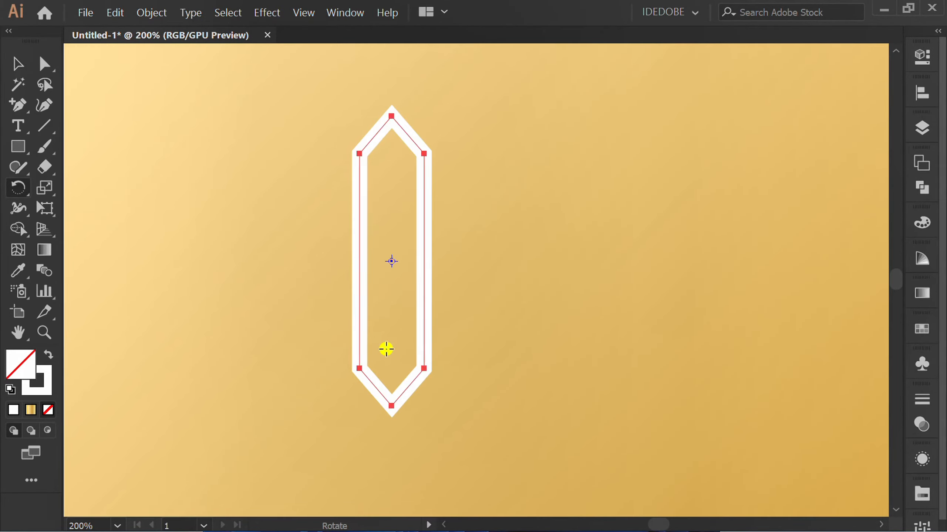
left_click_drag(386, 349, 510, 272)
key("v")
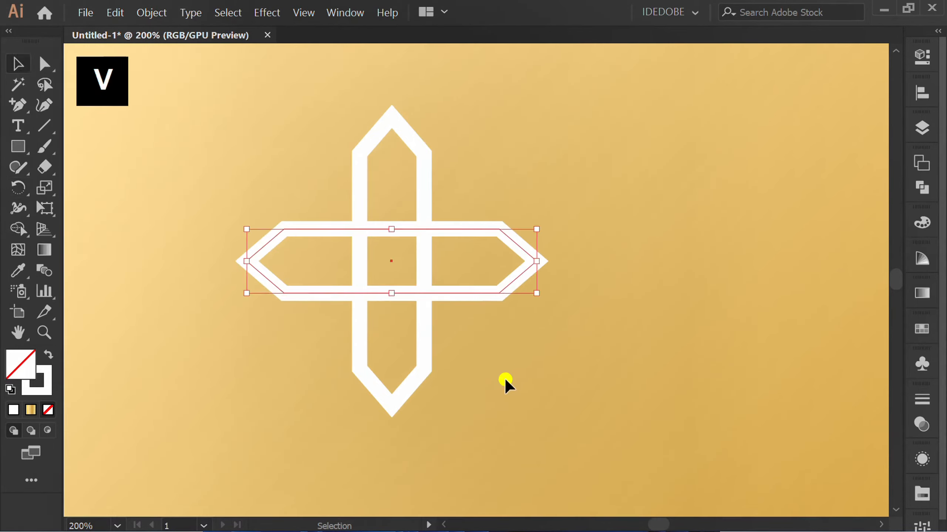
Step: Make a copy of both crossed shapes rotated 45° about their center to form an eight-pointed star
left_click_drag(586, 105, 245, 388)
key("r")
left_click_drag(388, 347, 472, 332)
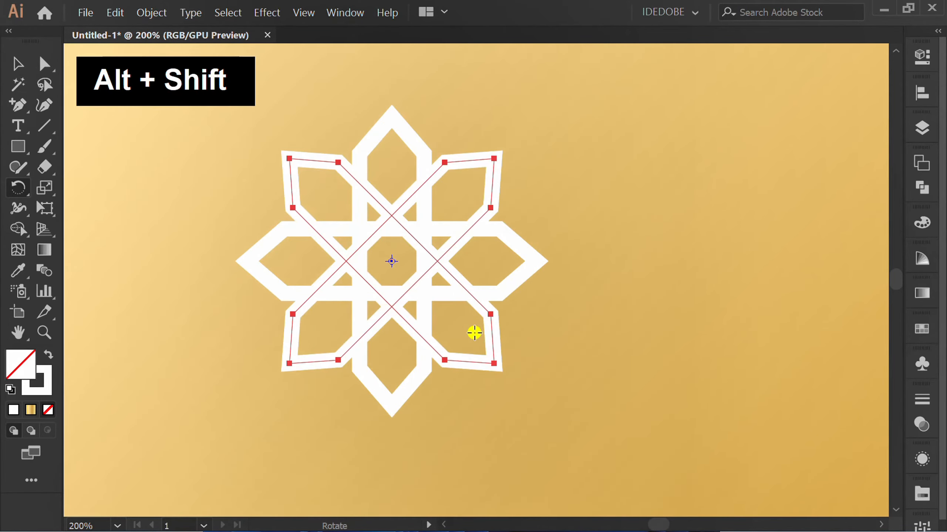
key("v")
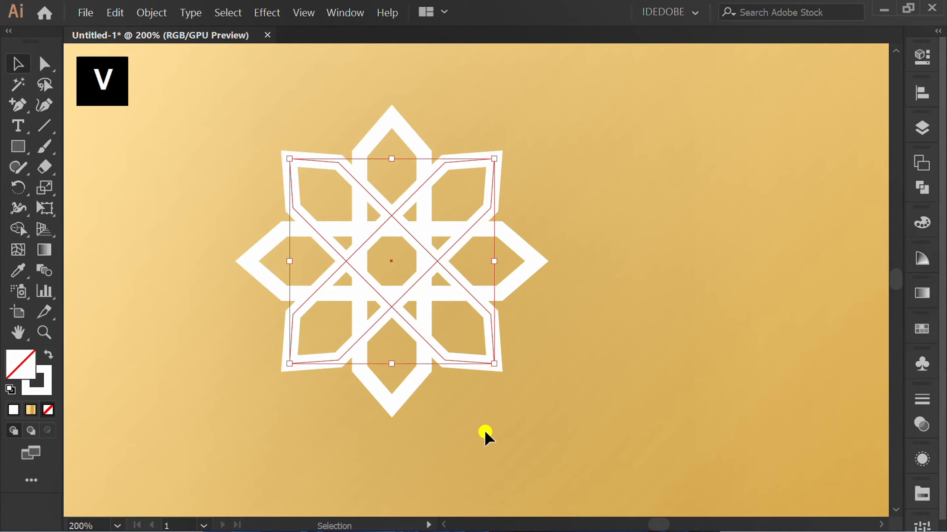
Step: Merge the inner regions of the star with the Shape Builder so its middle becomes one open eight-pointed star
left_click(479, 423)
left_click_drag(649, 123, 232, 400)
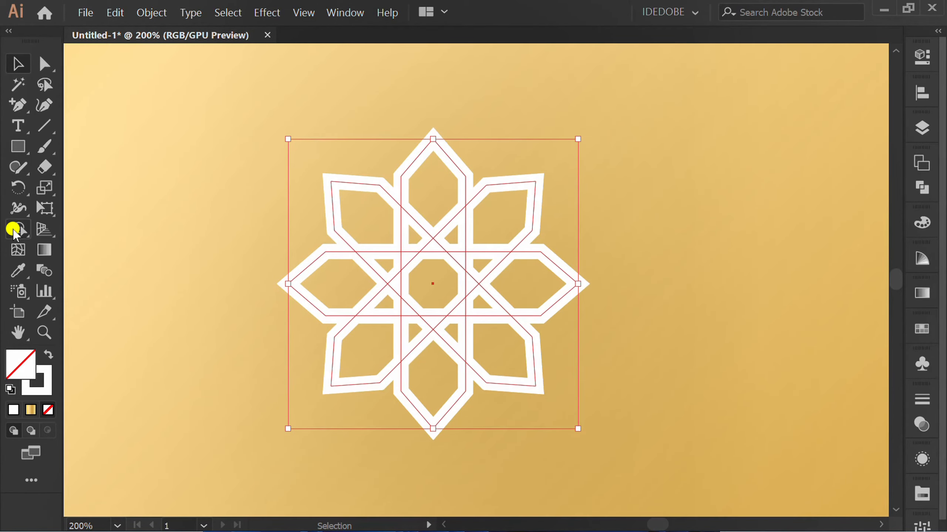
left_click_drag(13, 233, 105, 228)
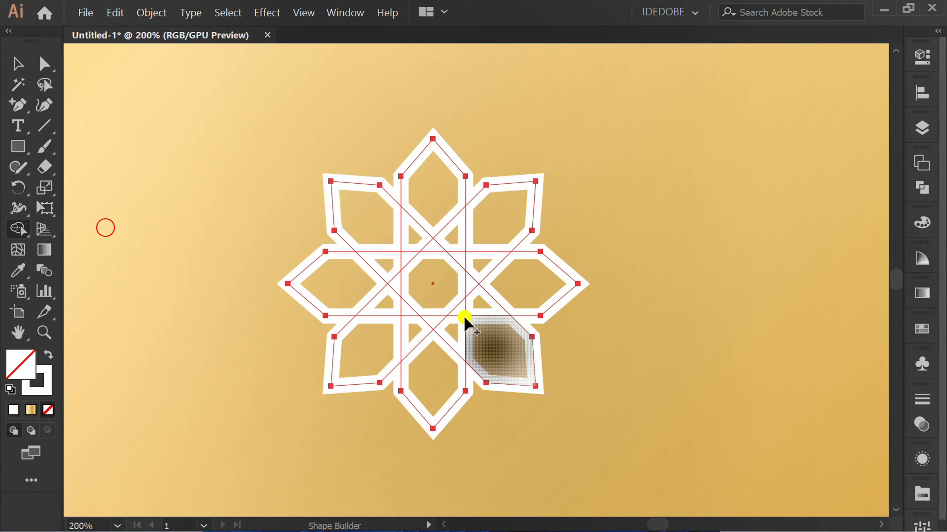
scroll(463, 315, "up", 3)
left_click_drag(307, 234, 518, 218)
left_click_drag(415, 108, 415, 332)
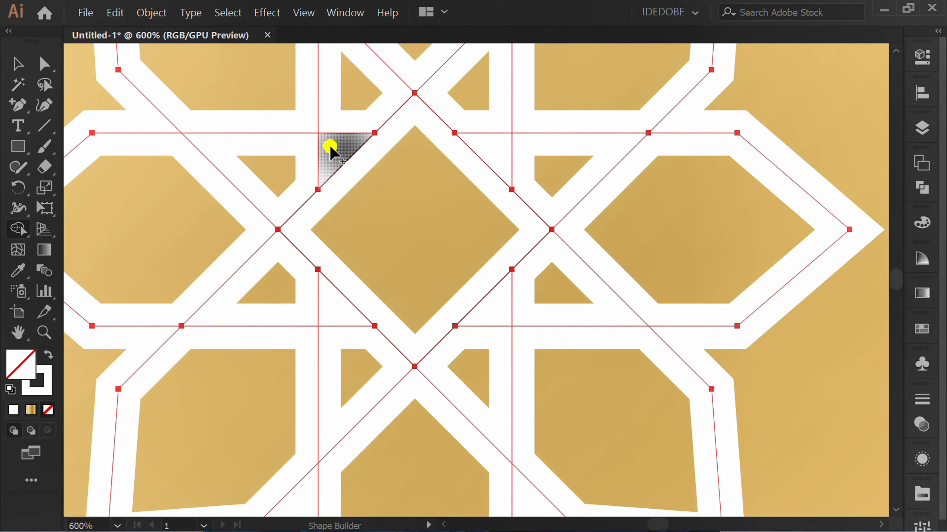
left_click_drag(331, 149, 490, 309)
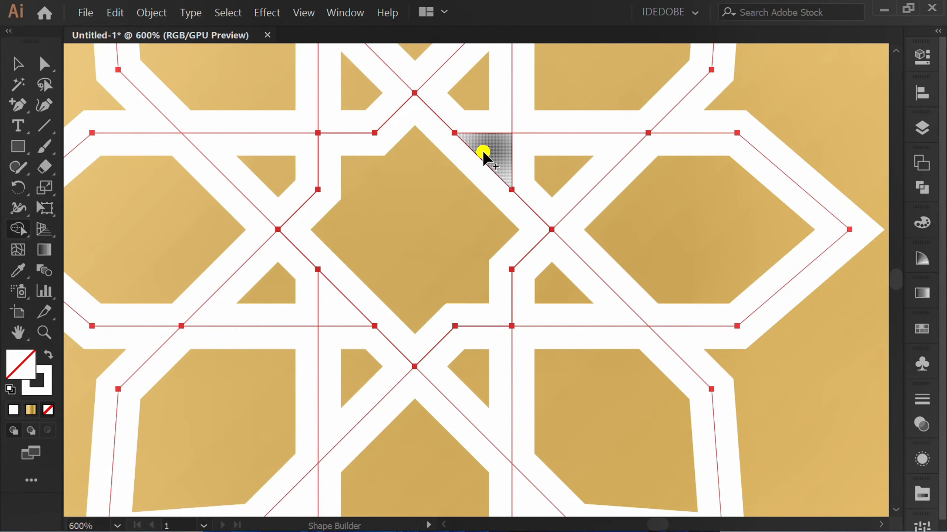
left_click_drag(483, 157, 349, 297)
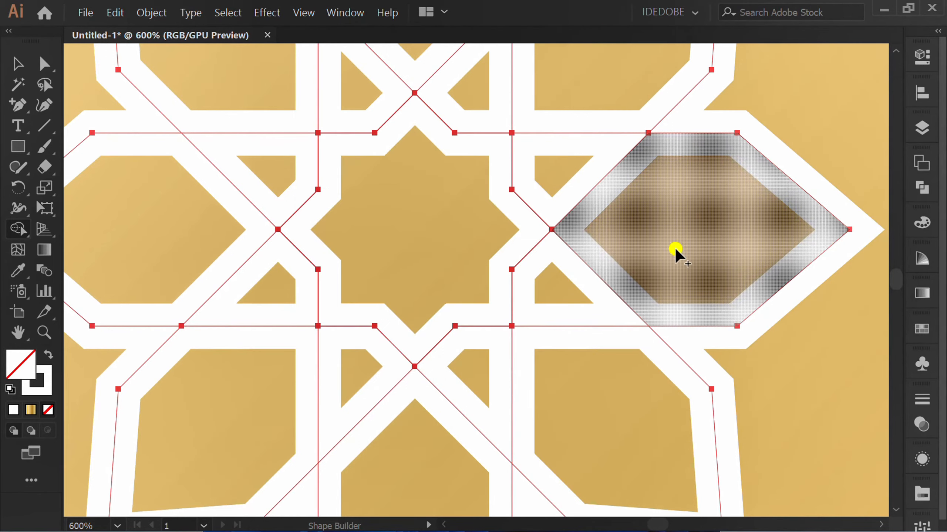
key("v")
scroll(526, 239, "down", 4)
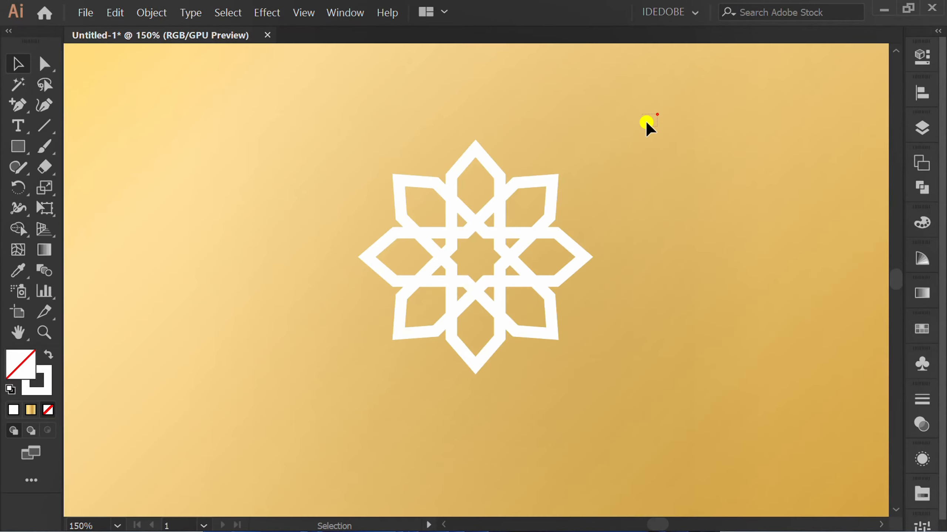
Step: Expand the whole star's strokes into filled shapes and unite them into a single shape
left_click_drag(646, 123, 371, 395)
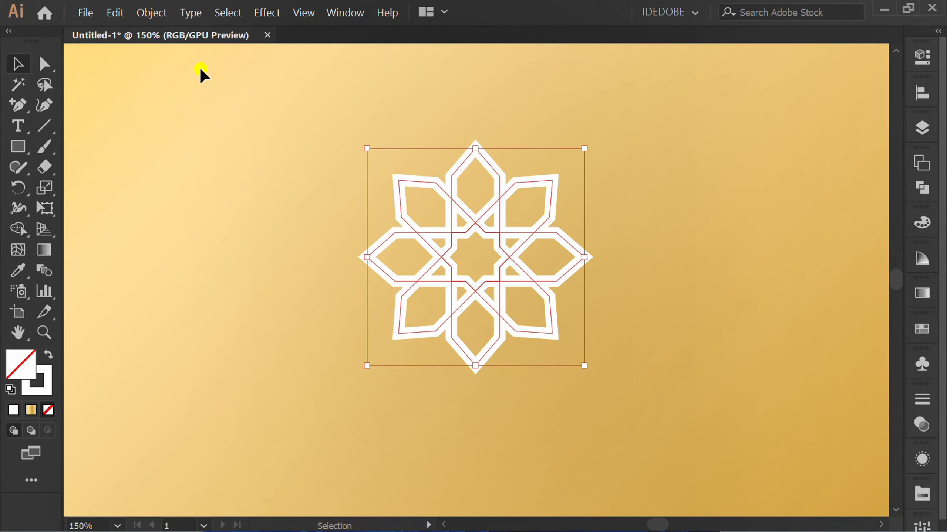
left_click(147, 12)
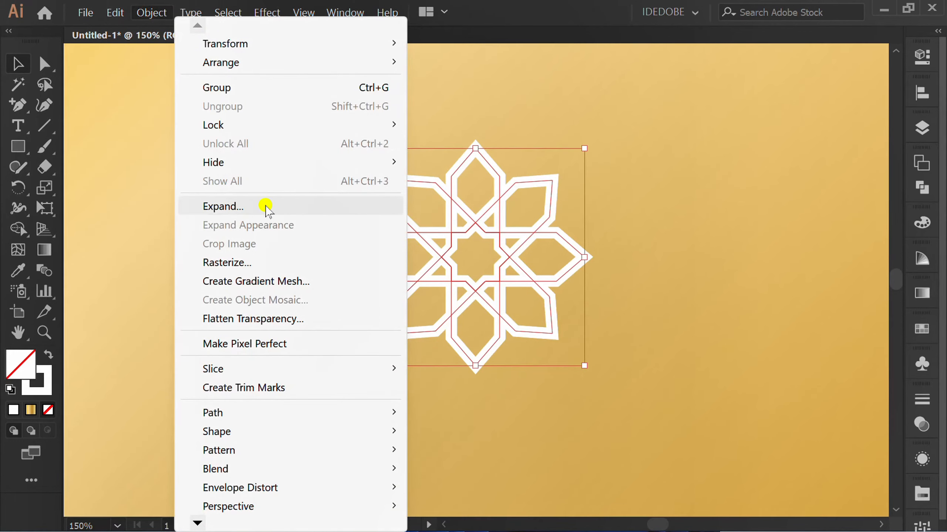
left_click(265, 207)
left_click(243, 432)
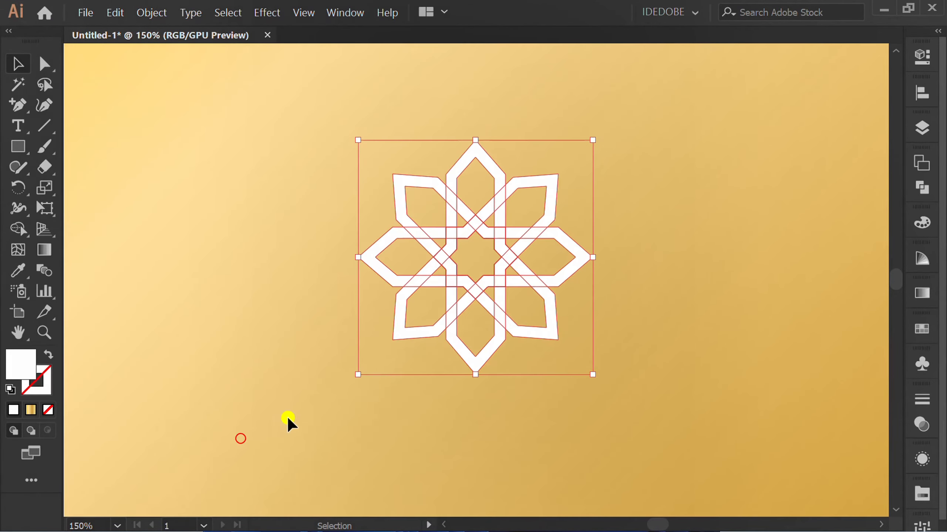
left_click(926, 192)
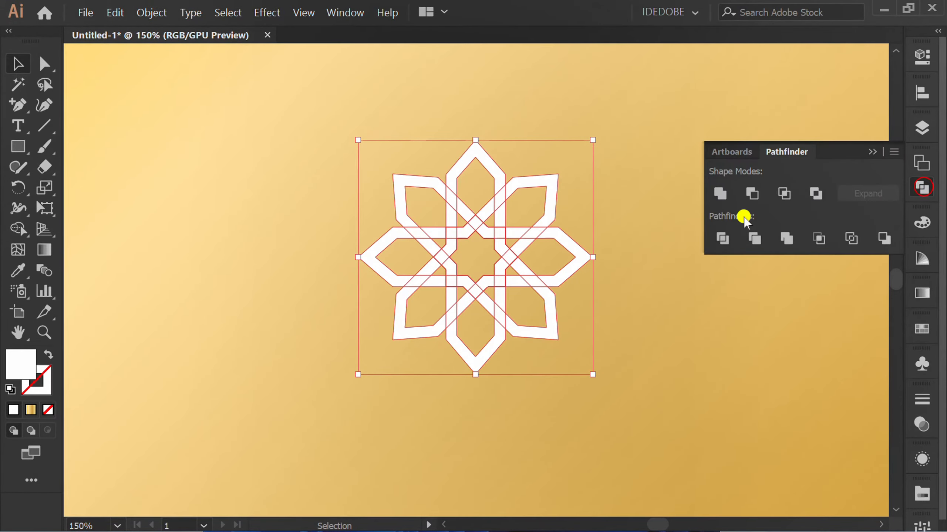
left_click(718, 192)
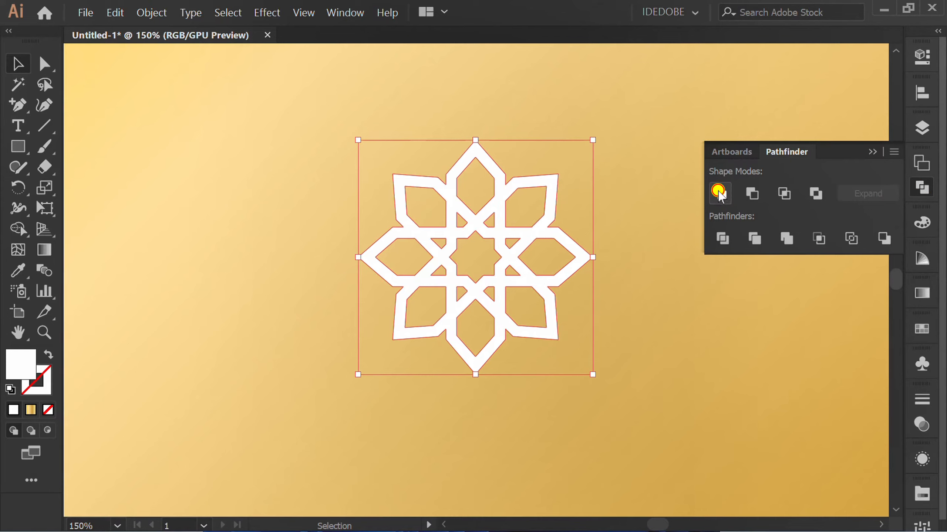
left_click(645, 287)
Step: Duplicate the star horizontally so that the two stars touch at their side tips
left_click_drag(636, 144, 355, 356)
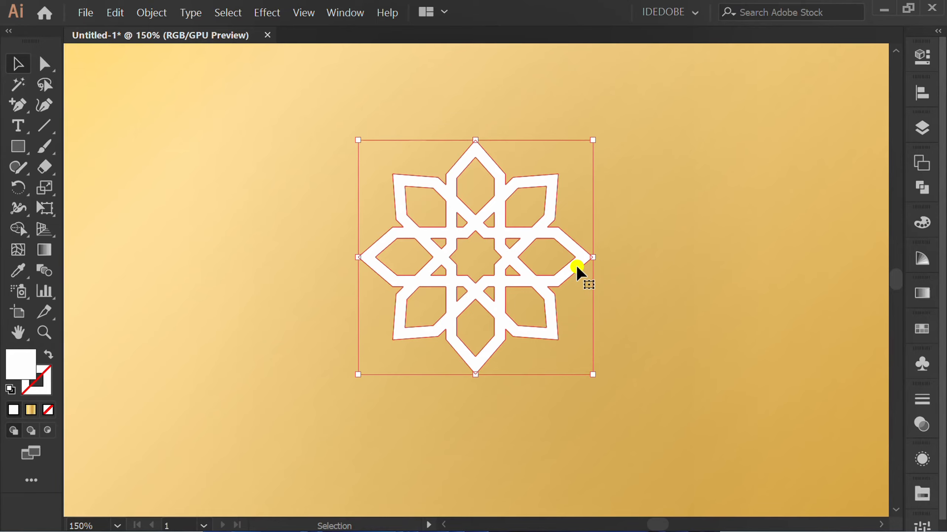
left_click_drag(577, 268, 344, 283)
left_click(651, 269)
key("ctrl+1")
key("ctrl+equal")
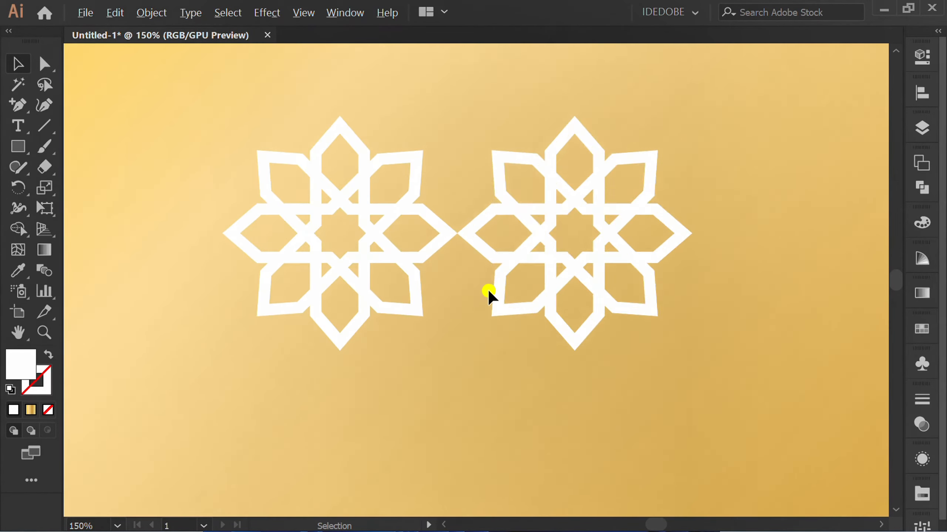
Step: Duplicate the pair of stars straight down to form a two-by-two grid with touching vertical tips
left_click_drag(670, 165, 341, 295)
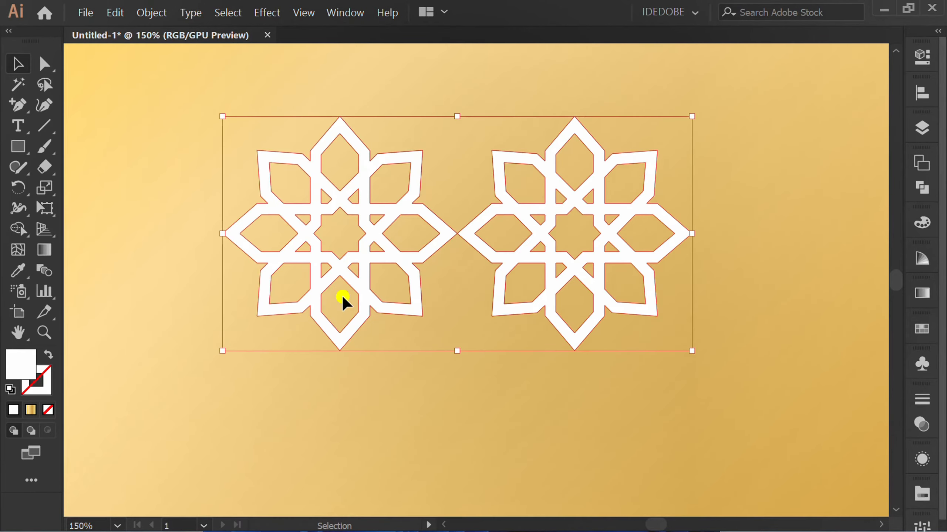
left_click_drag(363, 187, 355, 426)
left_click(828, 290)
Step: Draw a white square in the gap between the four stars, with its corners on their inner diagonal petal tips
scroll(520, 226, "up", 3)
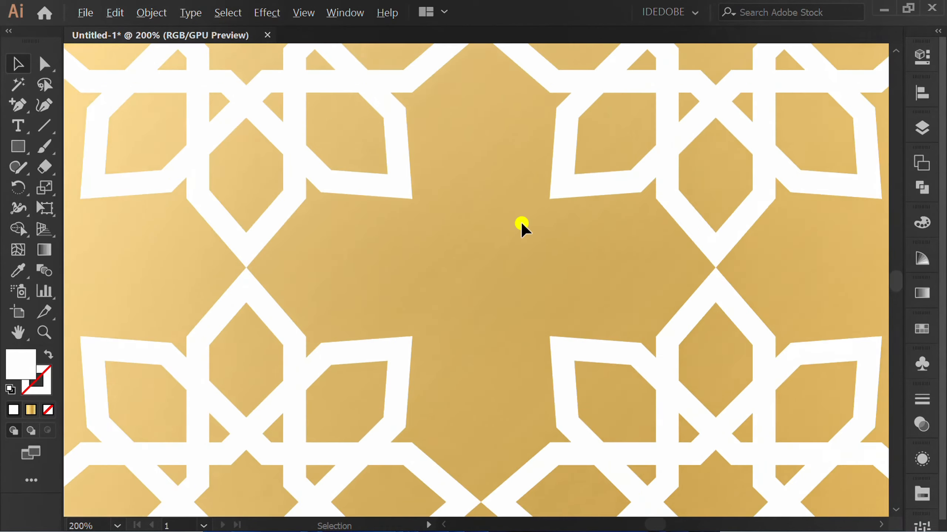
left_click(17, 146)
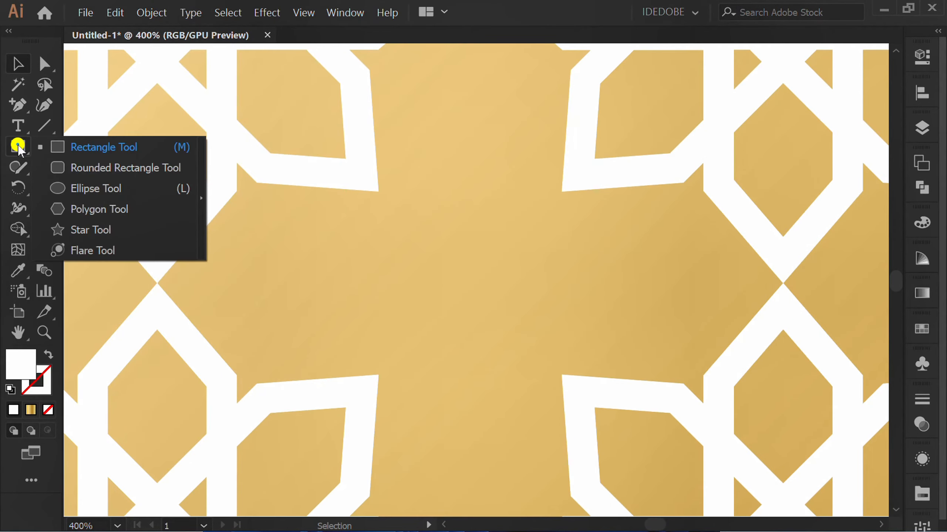
left_click(95, 146)
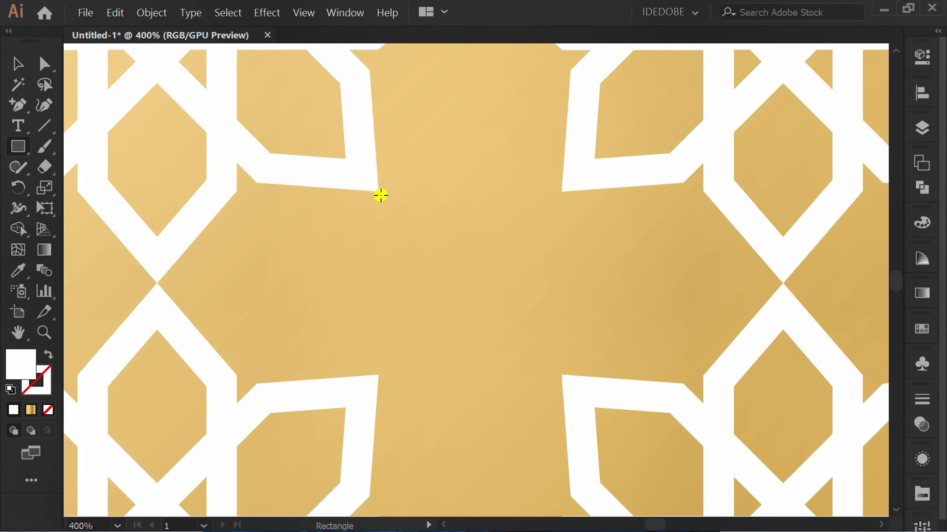
left_click_drag(378, 192, 562, 375)
key("v")
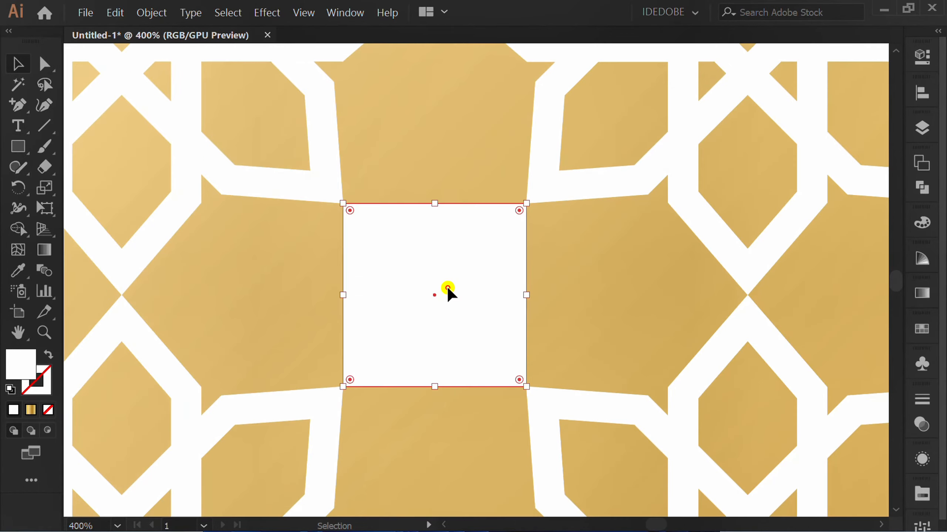
Step: Fully round the square's upper-right and lower-left corners to turn it into a leaf shape
key("a")
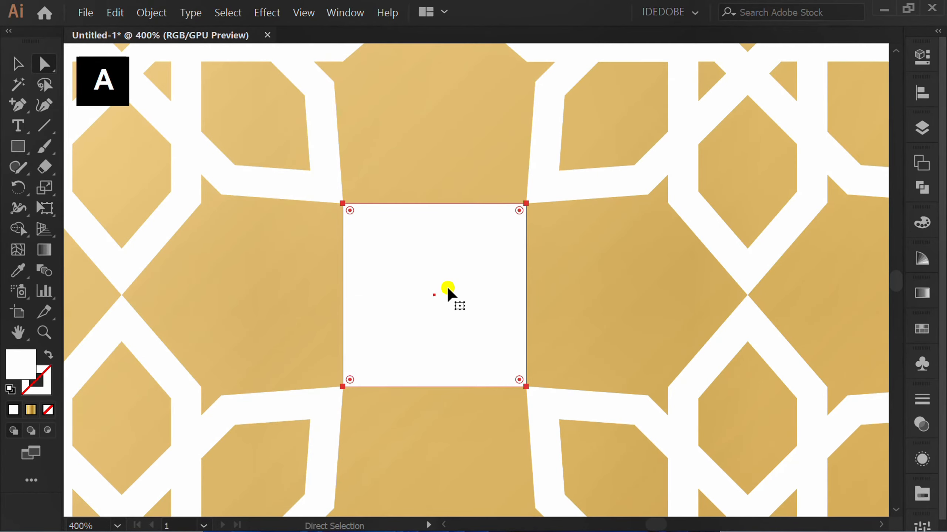
left_click(524, 206)
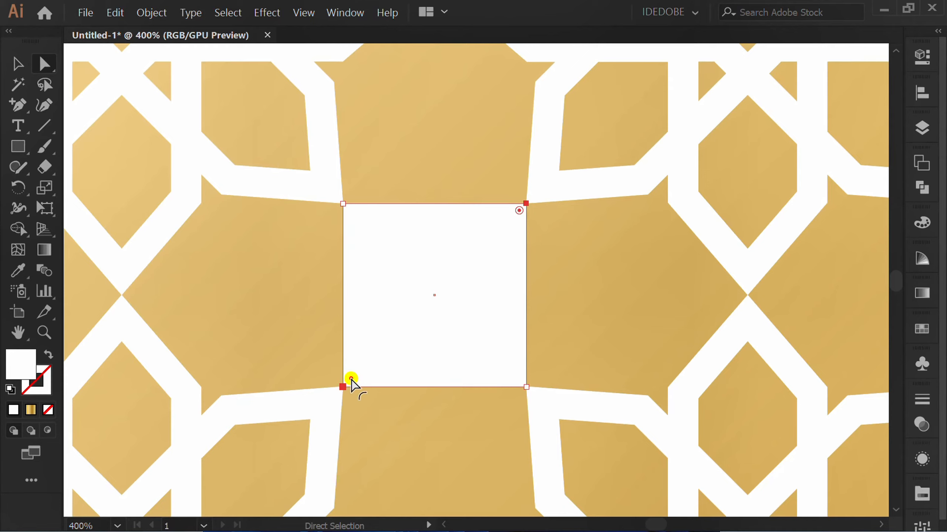
mouse_move(351, 381)
left_mouse_down()
mouse_move(416, 317)
mouse_move(509, 256)
mouse_move(535, 212)
left_mouse_up()
key("v")
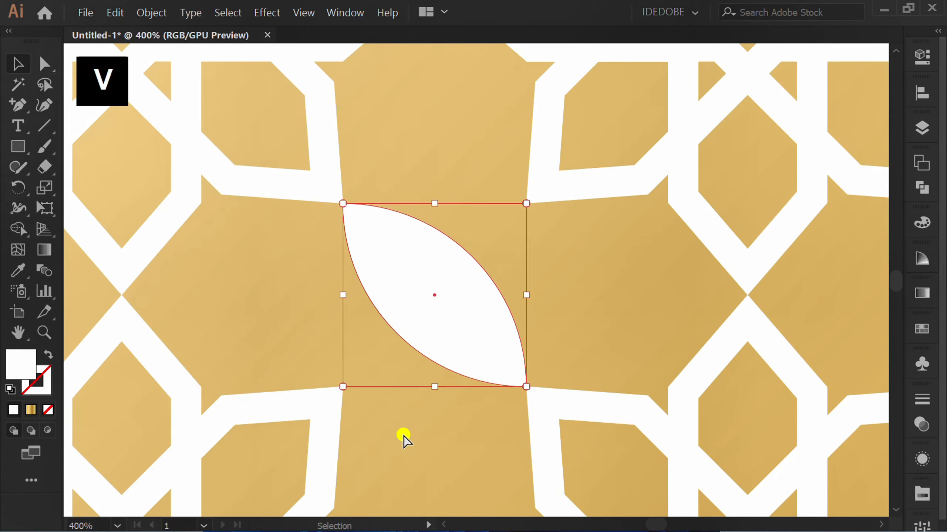
left_click(415, 444)
Step: Make a copy of the leaf rotated 90° about its center
left_click(443, 320)
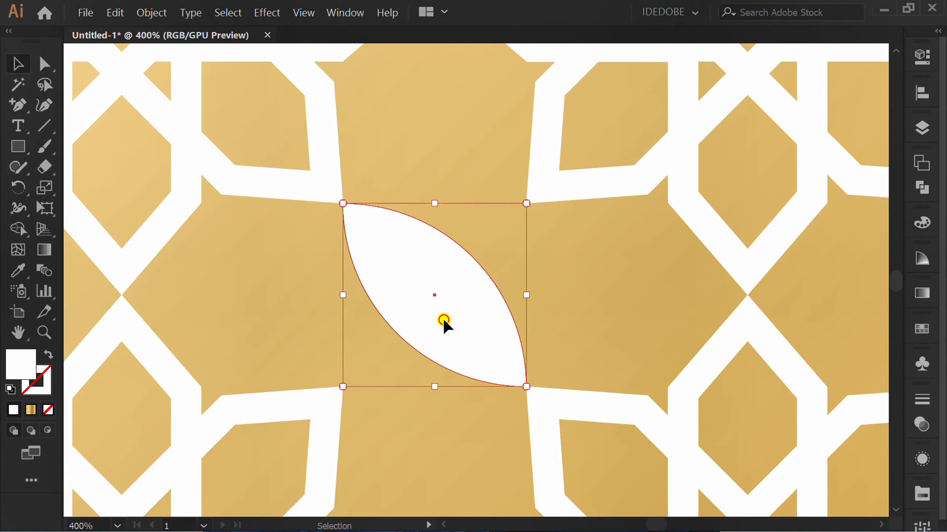
key("r")
left_click_drag(474, 344, 551, 251)
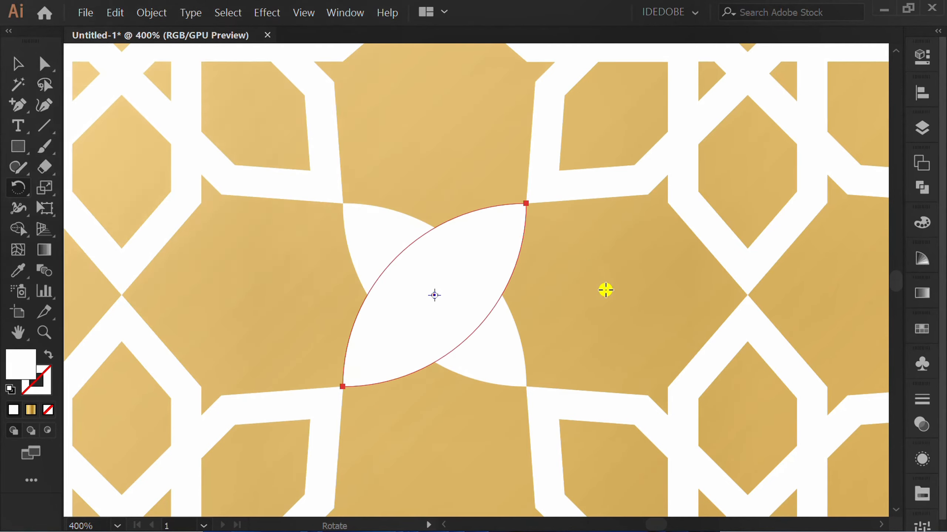
key("v")
left_click(603, 306)
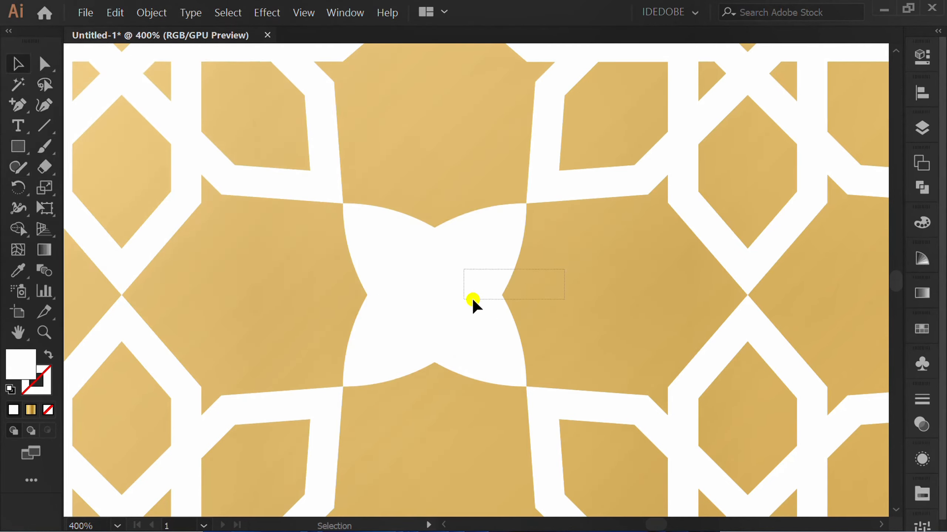
Step: Turn both crossed leaves into unfilled white outlines as thick as the stars' bands, with the stroke outside the paths
left_click_drag(472, 298, 305, 320)
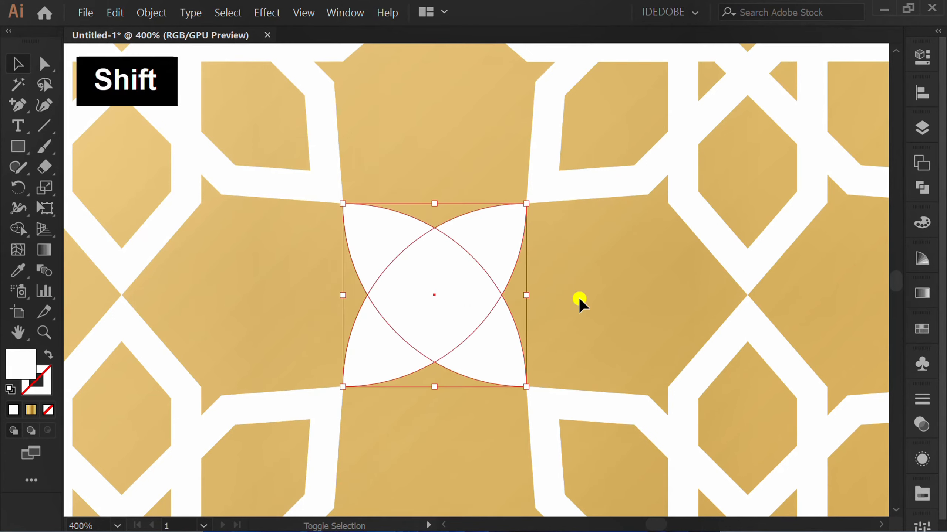
key("shift+x")
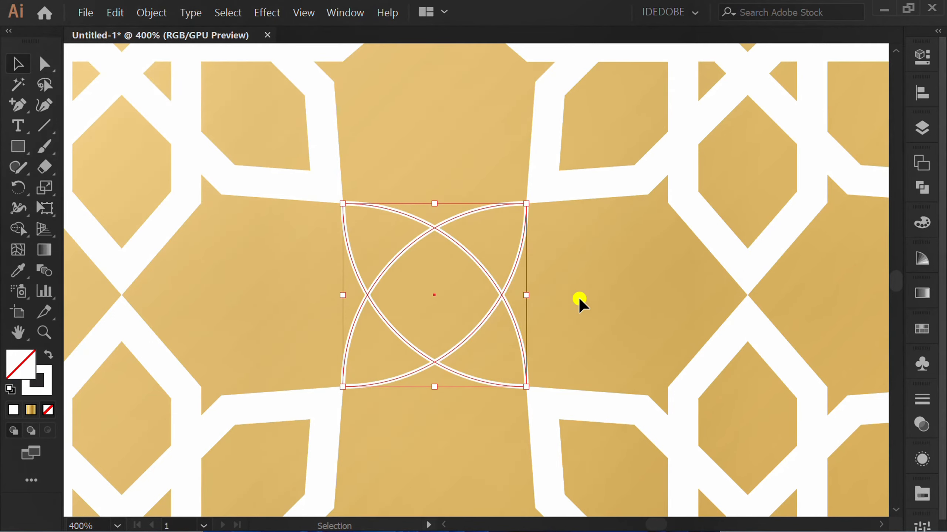
left_click(923, 54)
Step: Expand the two leaf outlines into filled shapes and unite them into one knot
left_click(151, 13)
left_click(922, 187)
left_click(720, 192)
left_click(617, 286)
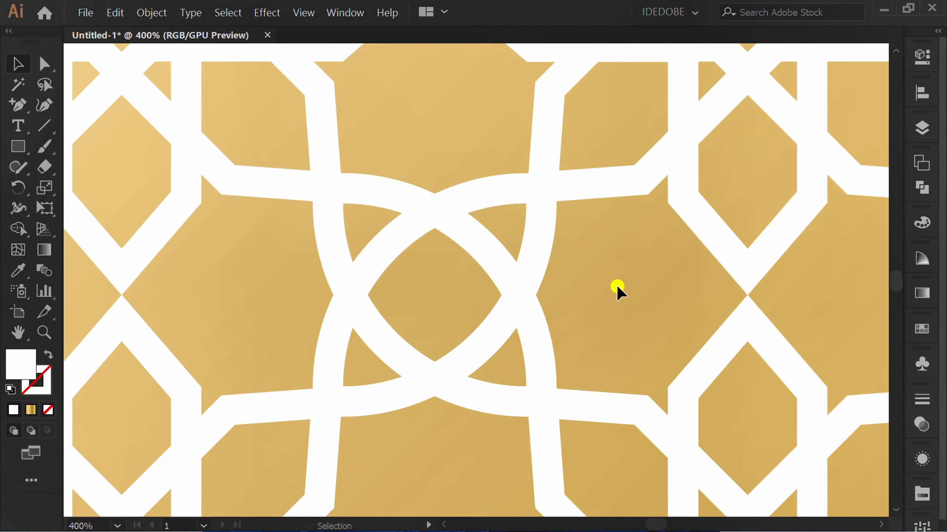
Step: Delete the two left stars and the lower-right star, keeping the upper-right star and the knot
scroll(616, 284, "down", 3)
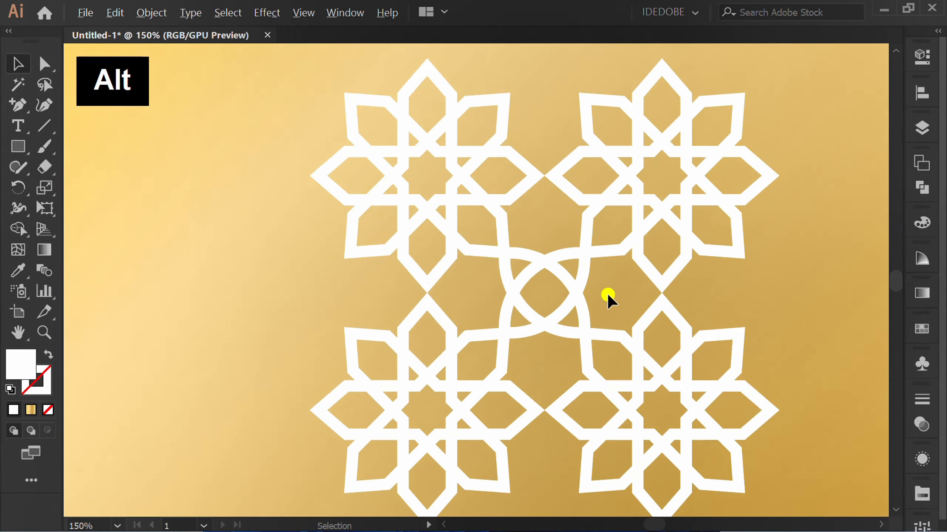
left_click(420, 132)
key("Delete")
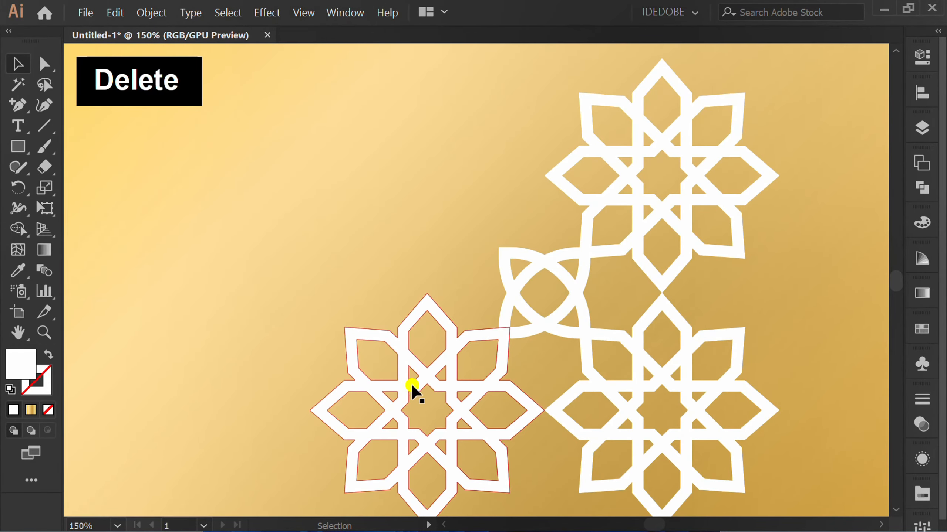
left_click(417, 393)
key("Delete")
left_click(620, 421)
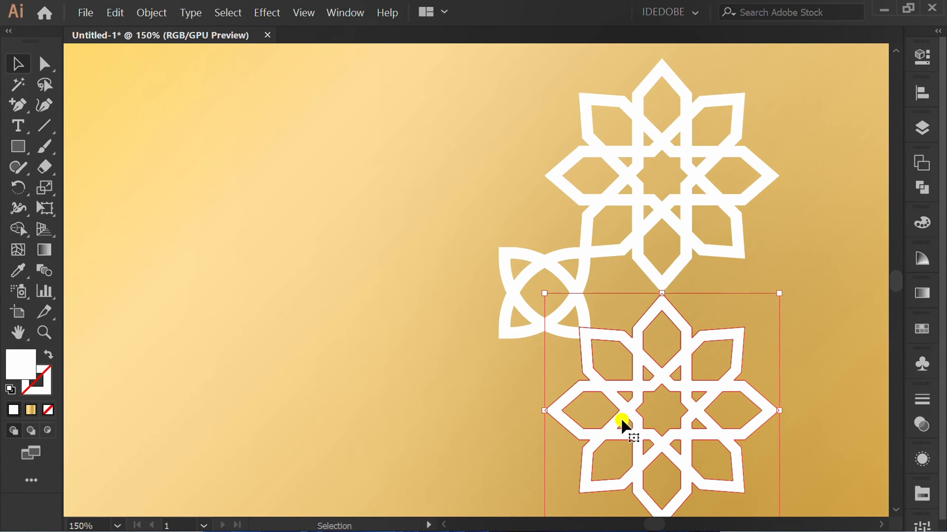
key("Delete")
Step: Make a mirrored copy of the knot across the star's vertical center axis, at its opposite lower petal tip
key("space")
left_click_drag(740, 354, 525, 436)
left_click(328, 394)
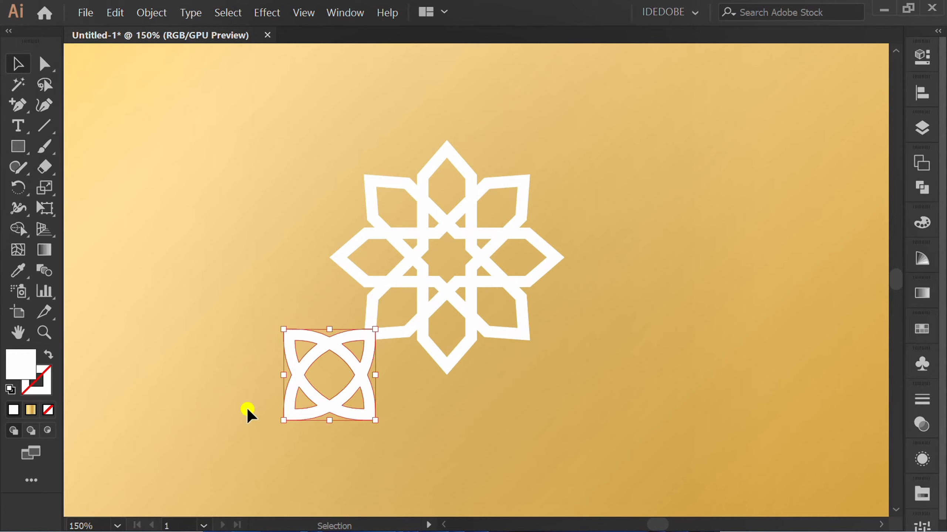
key("o")
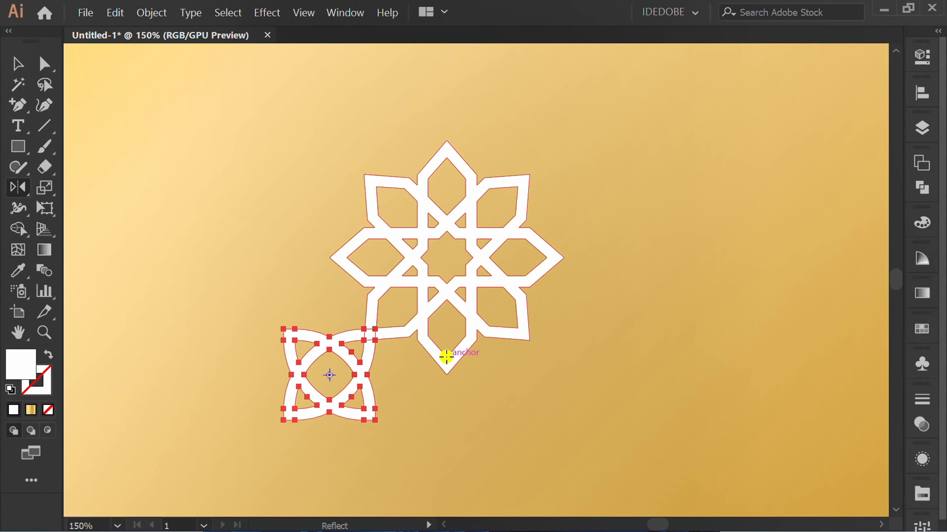
left_click(446, 357)
left_click_drag(392, 397, 532, 388)
key("v")
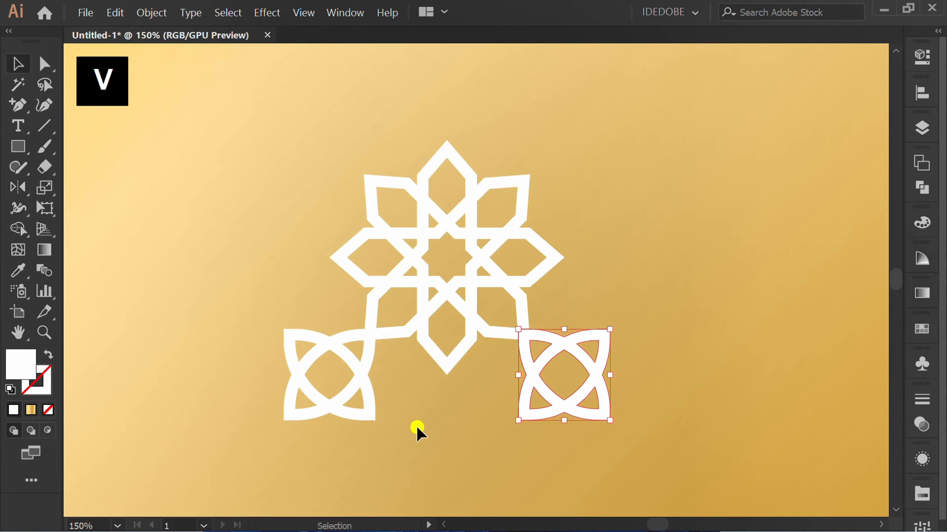
Step: Make mirrored copies of both lower knots across the star's horizontal center axis, at its upper diagonal petal tips
left_click(417, 428)
left_click_drag(666, 375, 252, 461)
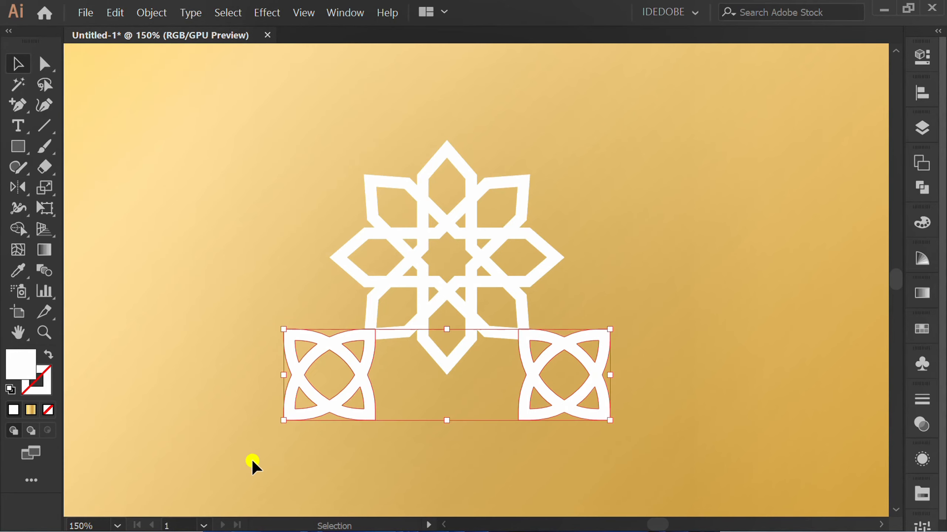
key("o")
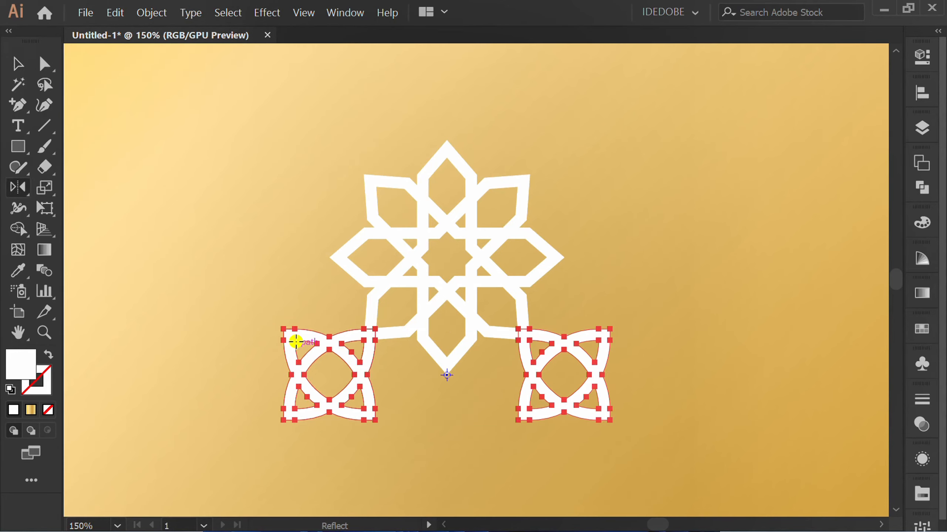
left_click(329, 257)
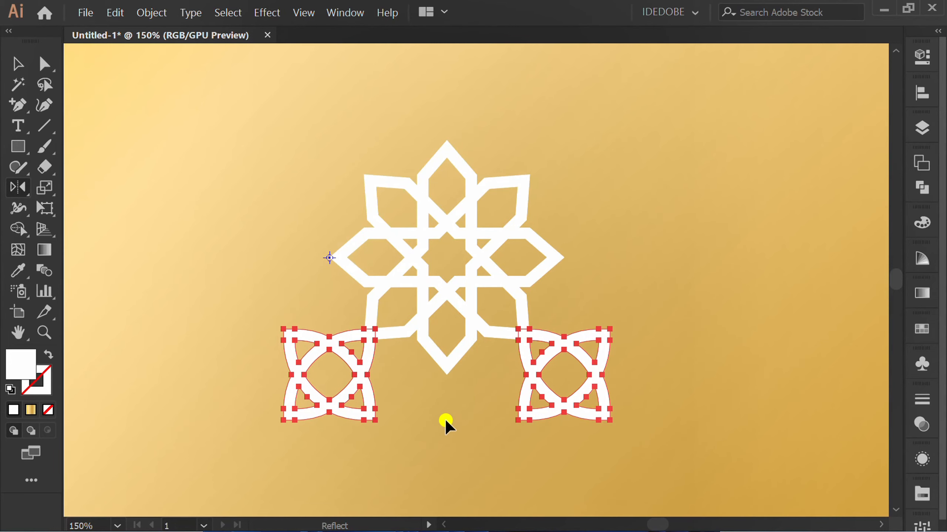
left_click_drag(446, 425, 570, 237)
key("v")
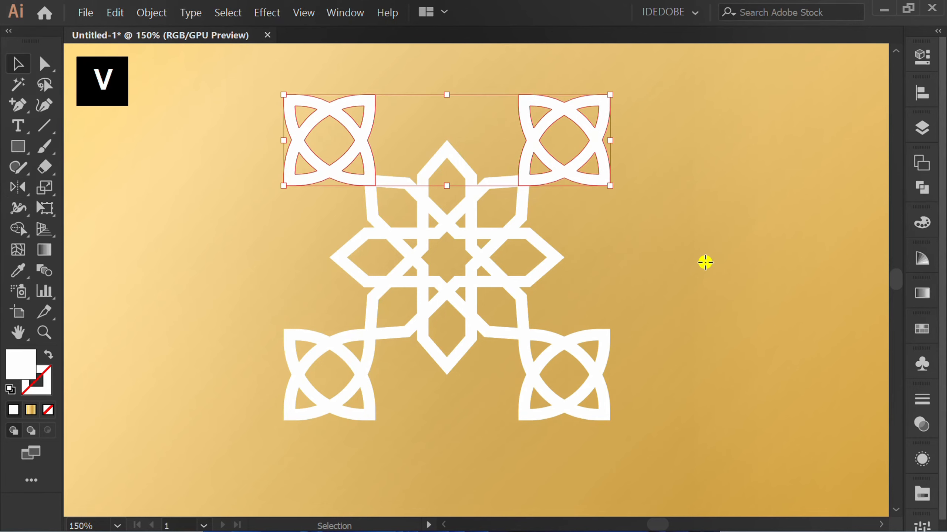
left_click(705, 262)
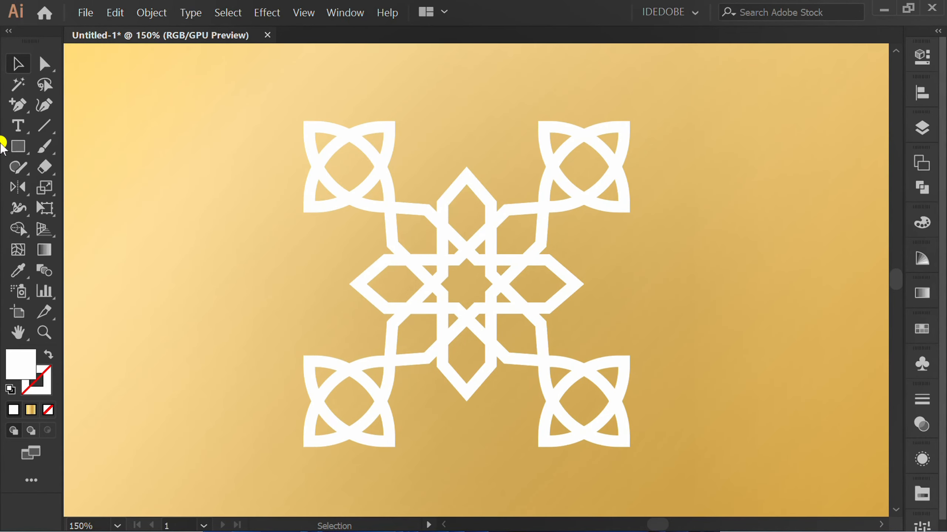
Step: Draw an unfilled, white-stroked rectangle as wide as the star and taller than it, centered on it, and add a copy rotated 90°
left_click_drag(18, 145, 50, 149)
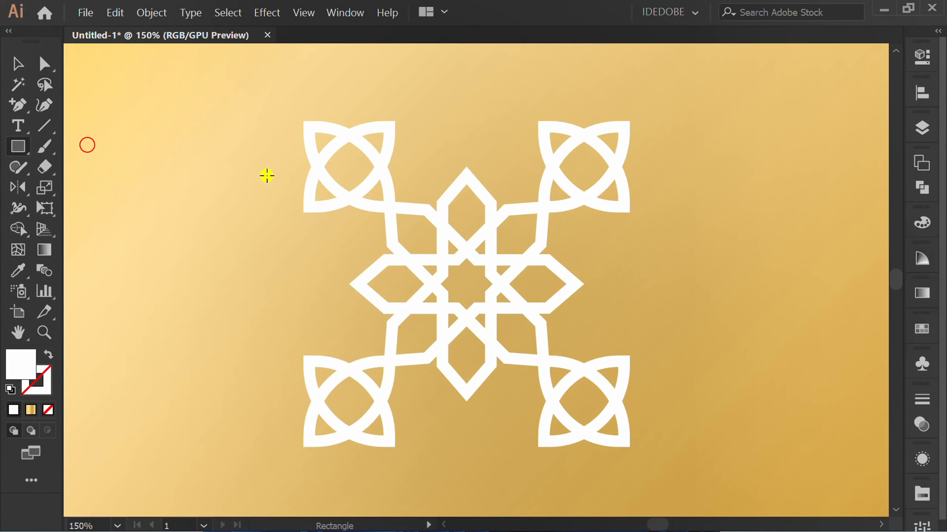
left_click_drag(348, 127, 584, 439)
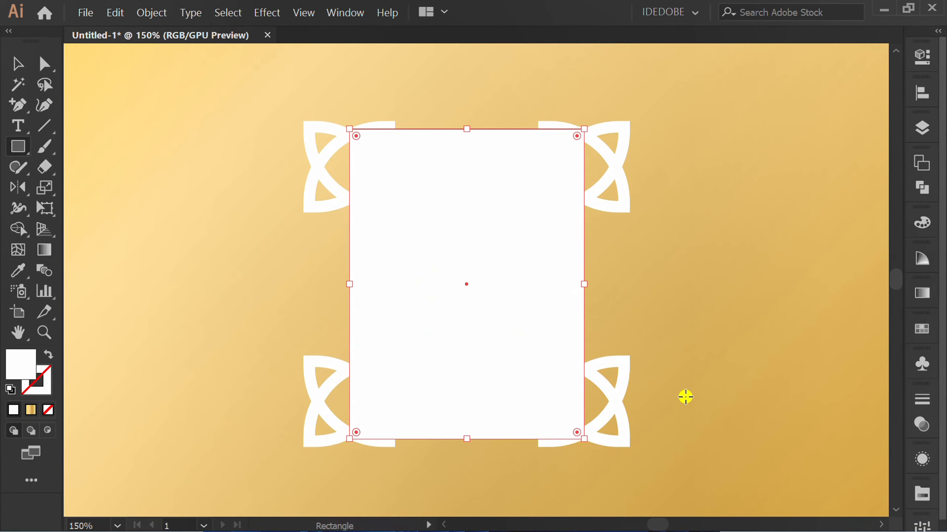
key("shift+x")
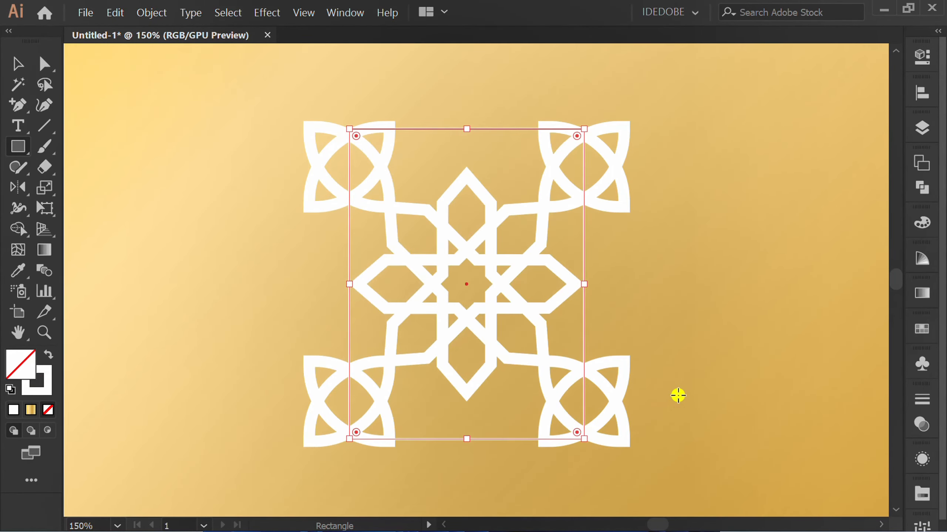
key("r")
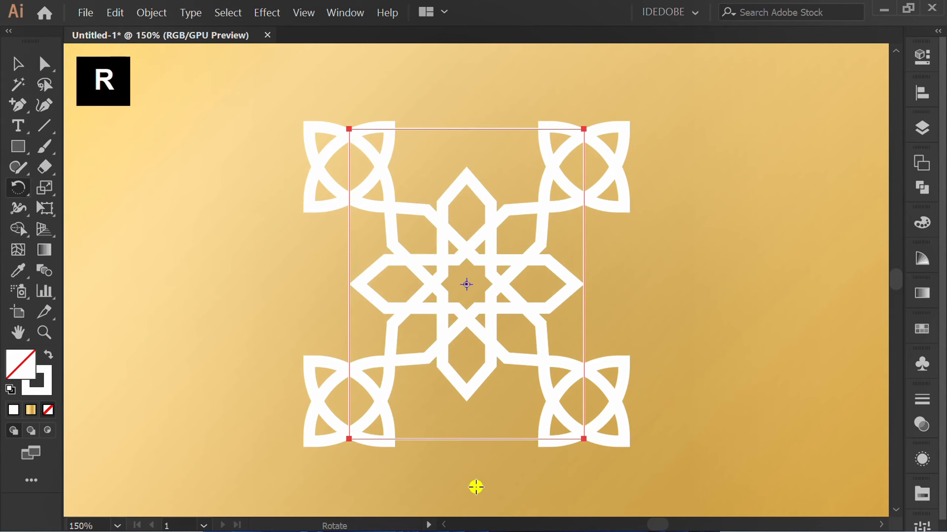
left_click_drag(463, 484, 679, 286)
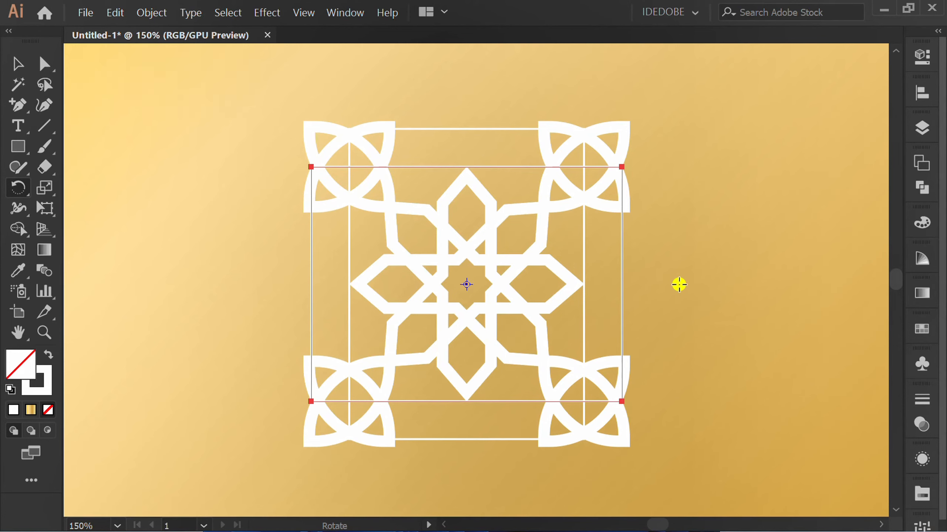
key("v")
left_click(675, 289)
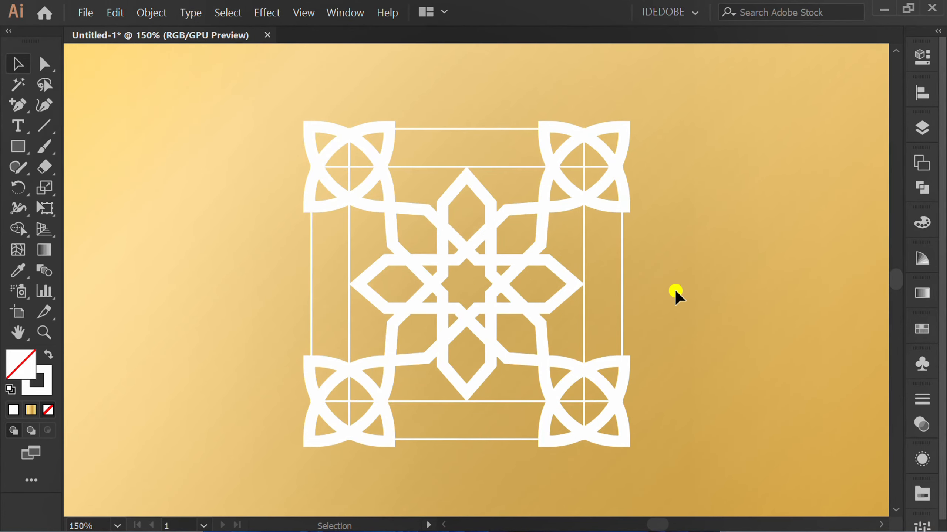
Step: With the Shape Builder, remove all knot and rectangle parts outside the square bounded by the star's four outer tips
scroll(675, 289, "down", 1)
left_click_drag(687, 76, 236, 473)
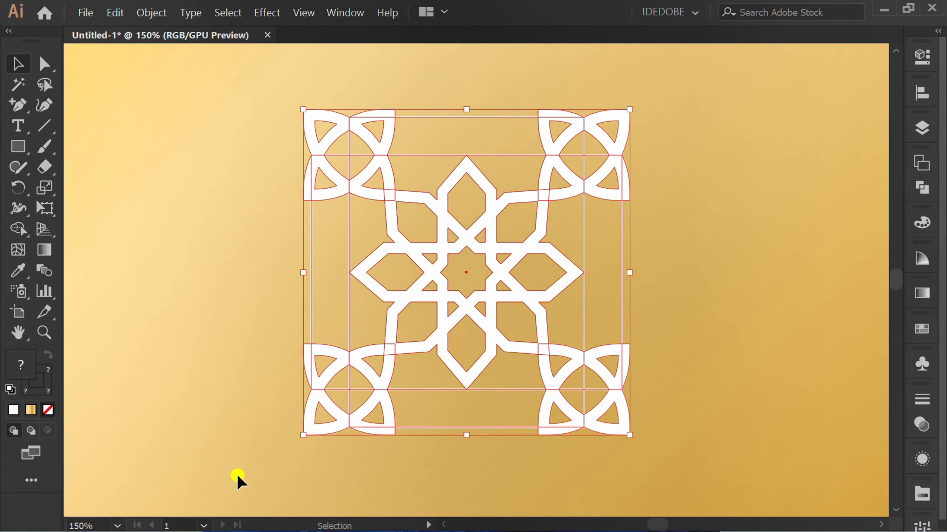
left_click_drag(18, 229, 117, 228)
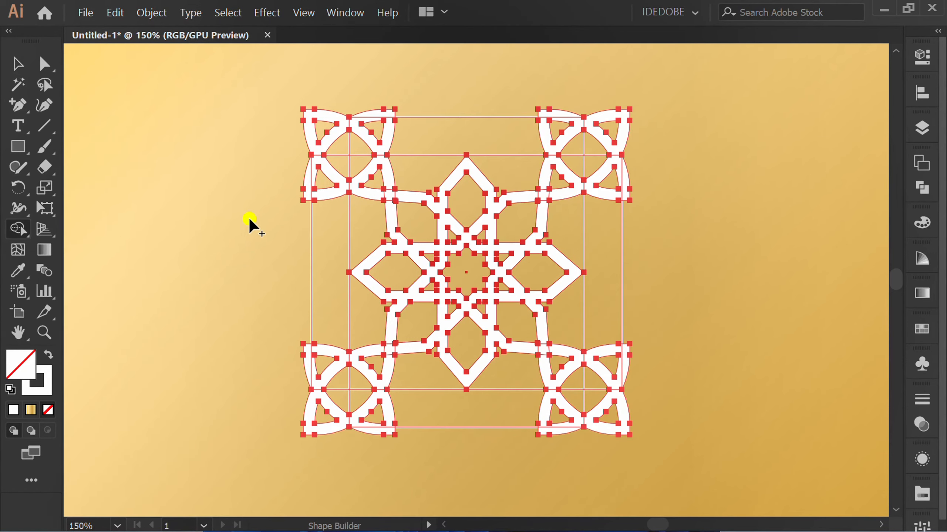
mouse_move(328, 92)
left_mouse_down()
mouse_move(317, 195)
mouse_move(297, 186)
mouse_move(298, 175)
mouse_move(312, 198)
mouse_move(327, 348)
mouse_move(325, 395)
mouse_move(299, 440)
mouse_move(289, 379)
mouse_move(300, 359)
mouse_move(324, 414)
mouse_move(408, 411)
left_mouse_up()
left_click_drag(369, 444, 449, 446)
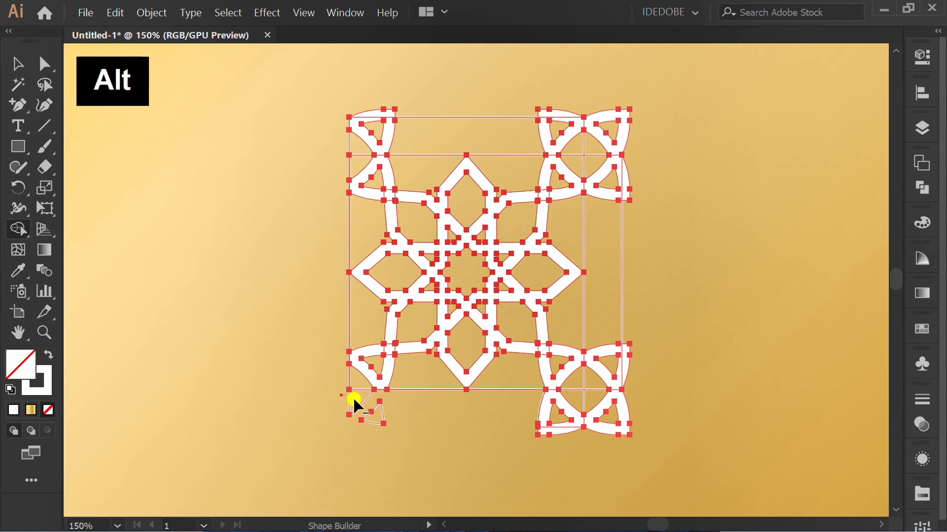
left_click_drag(353, 402, 454, 456)
mouse_move(495, 419)
left_mouse_down()
mouse_move(579, 407)
mouse_move(661, 417)
left_mouse_up()
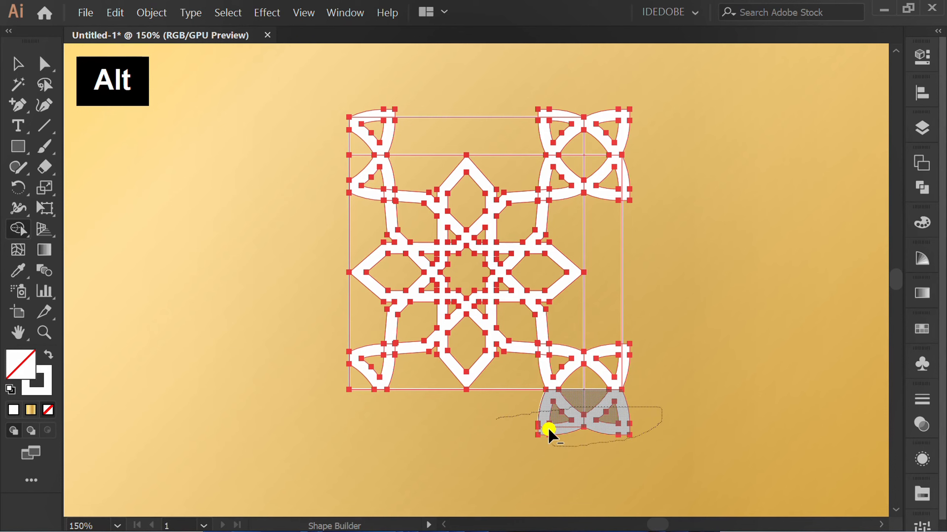
left_click_drag(547, 426, 548, 429)
left_click_drag(600, 122, 610, 390)
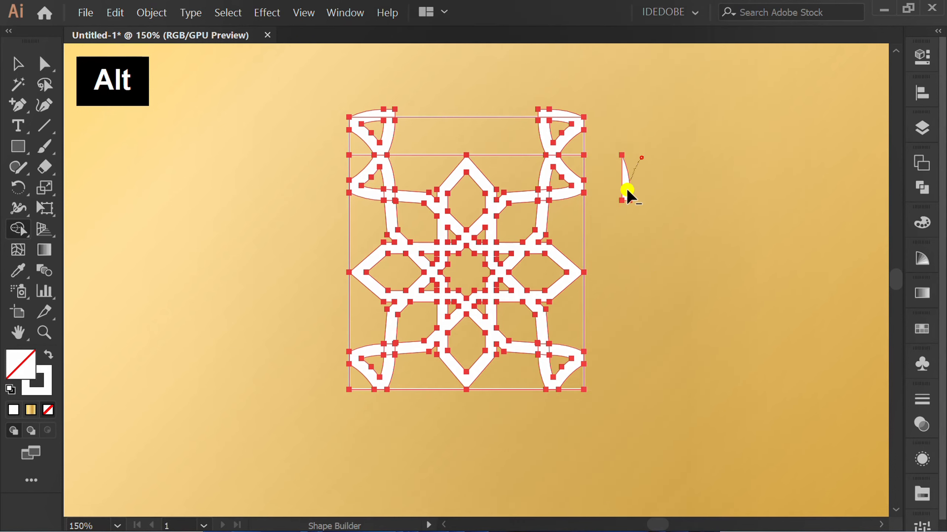
mouse_move(353, 144)
left_mouse_down()
mouse_move(592, 134)
mouse_move(604, 120)
mouse_move(583, 110)
mouse_move(551, 120)
left_mouse_up()
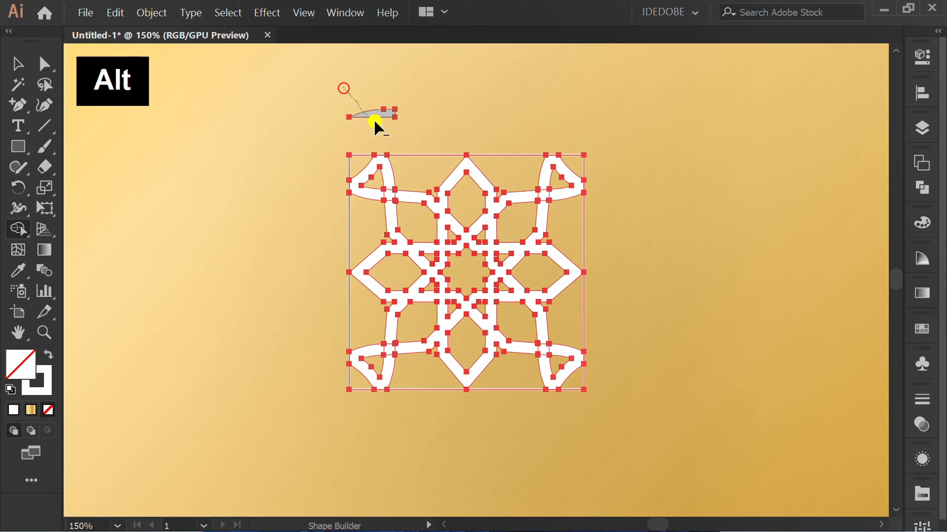
key("v")
left_click(562, 431)
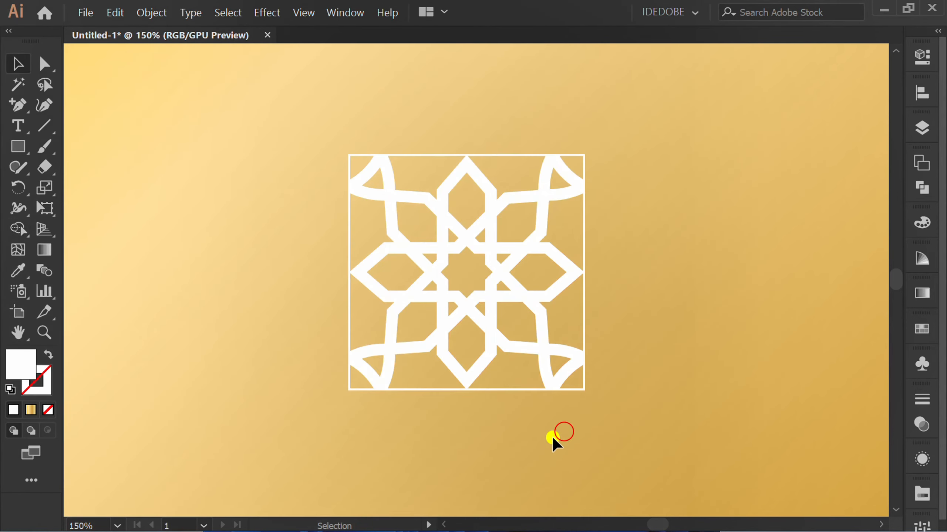
Step: Delete the remaining square outlines around the trimmed ornament
left_click(508, 390)
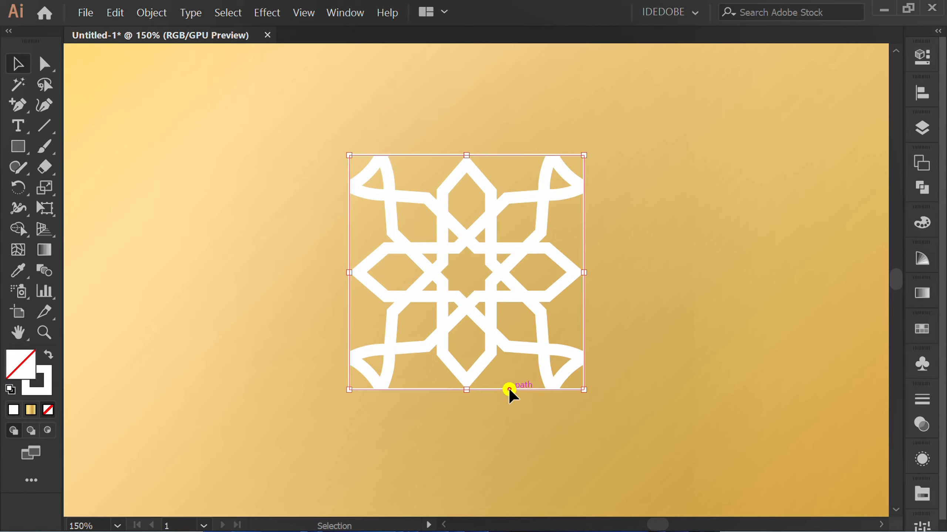
key("Delete")
left_click(508, 390)
key("Delete")
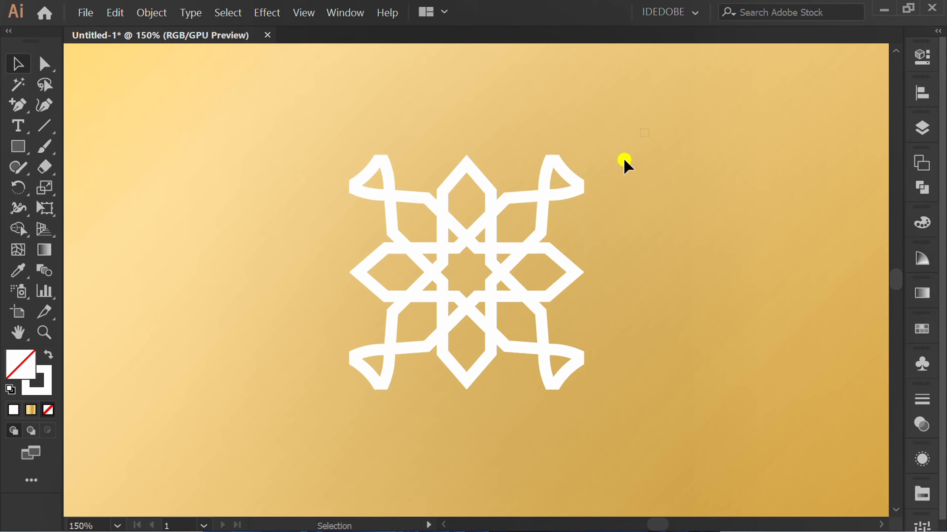
Step: Unite the star and the four trimmed corner knots into one shape
left_click_drag(623, 159, 282, 433)
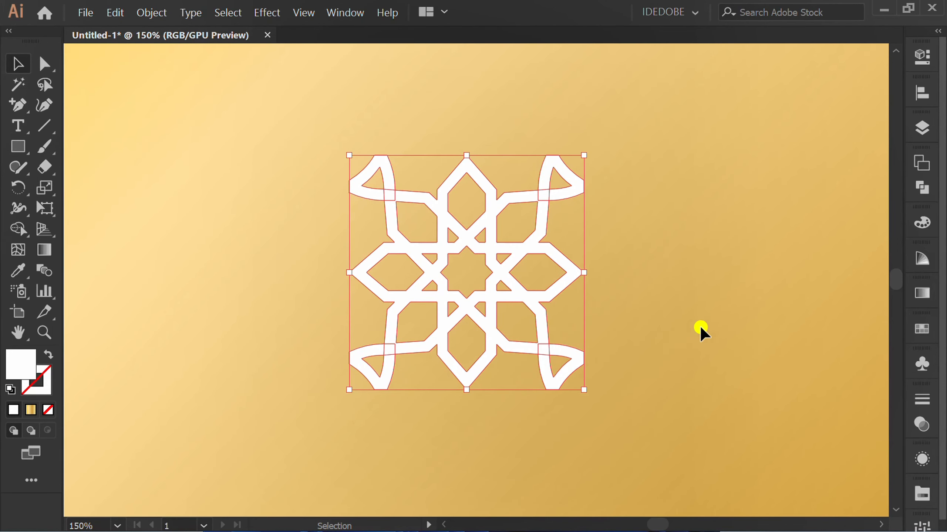
left_click(923, 188)
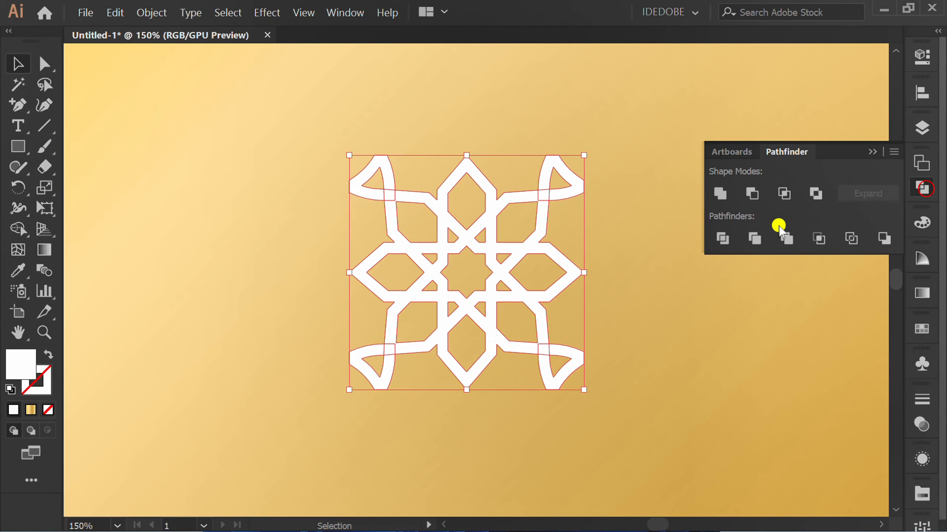
left_click(719, 194)
left_click(658, 334)
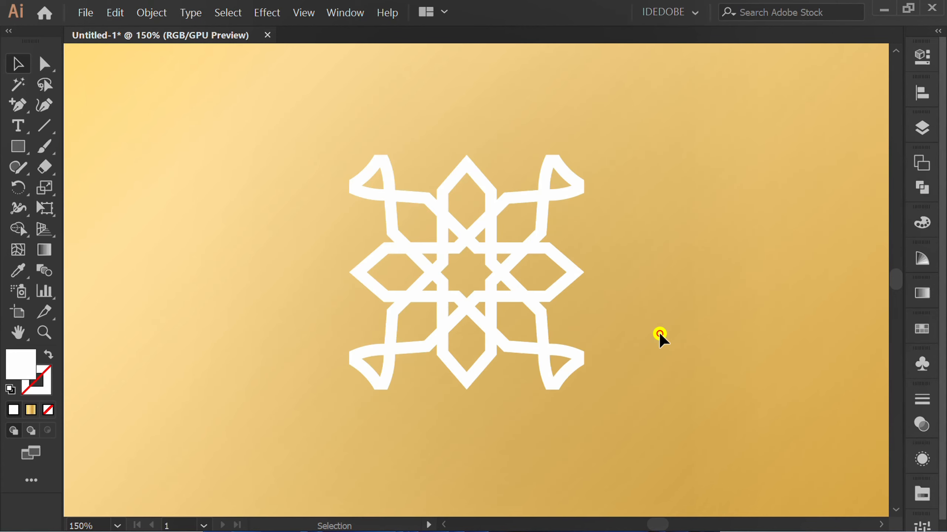
Step: Make a pattern swatch from the united ornament with the Grid tile type and the name New Pattern
key("ctrl+a")
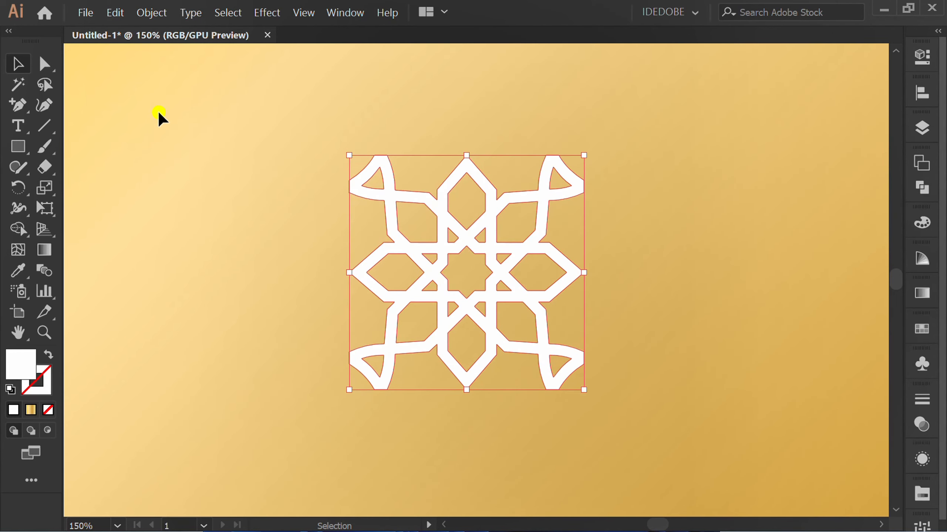
left_click(163, 11)
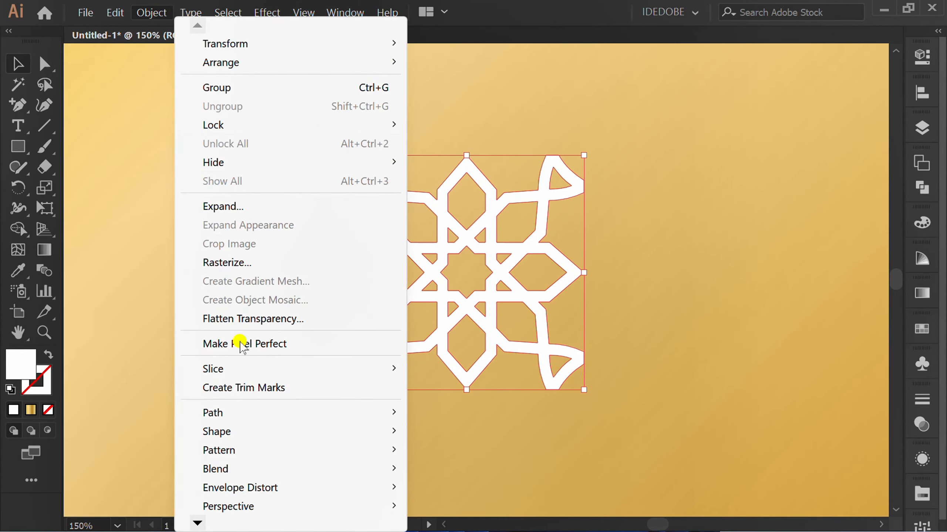
mouse_move(249, 449)
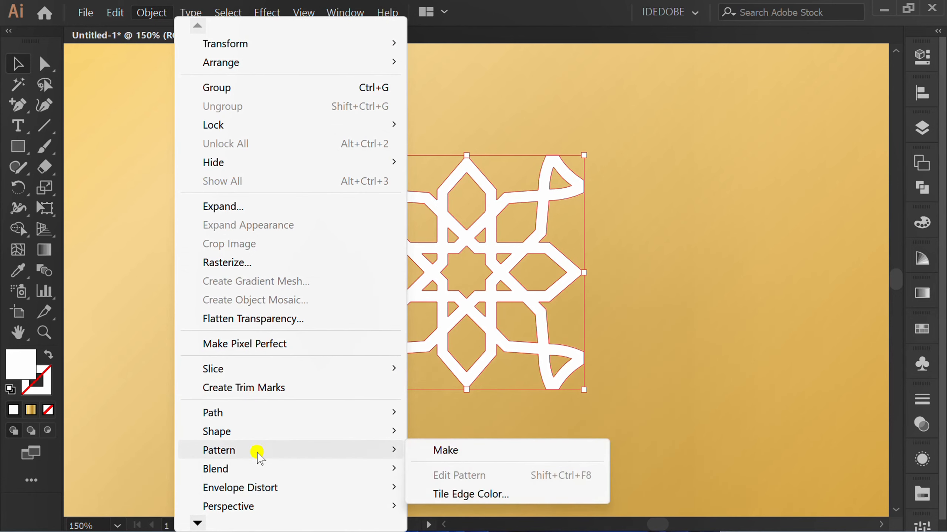
left_click(470, 451)
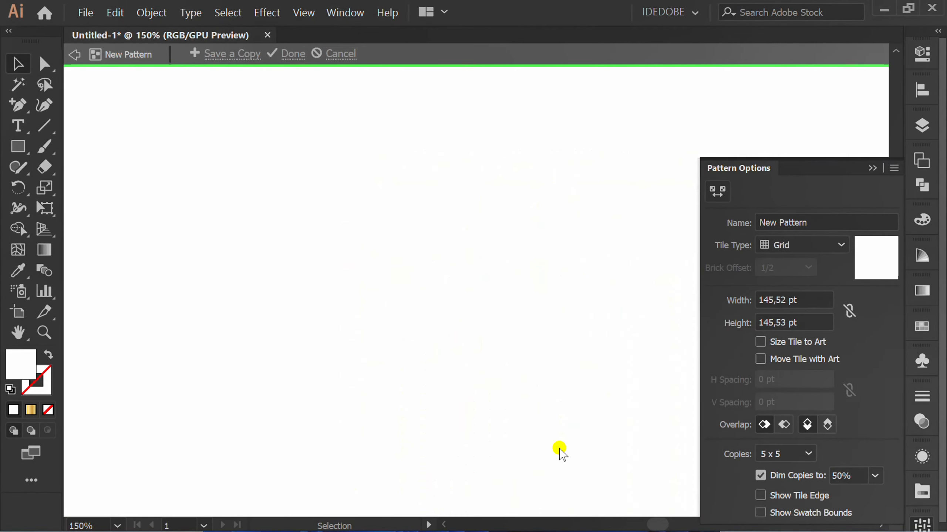
left_click(287, 55)
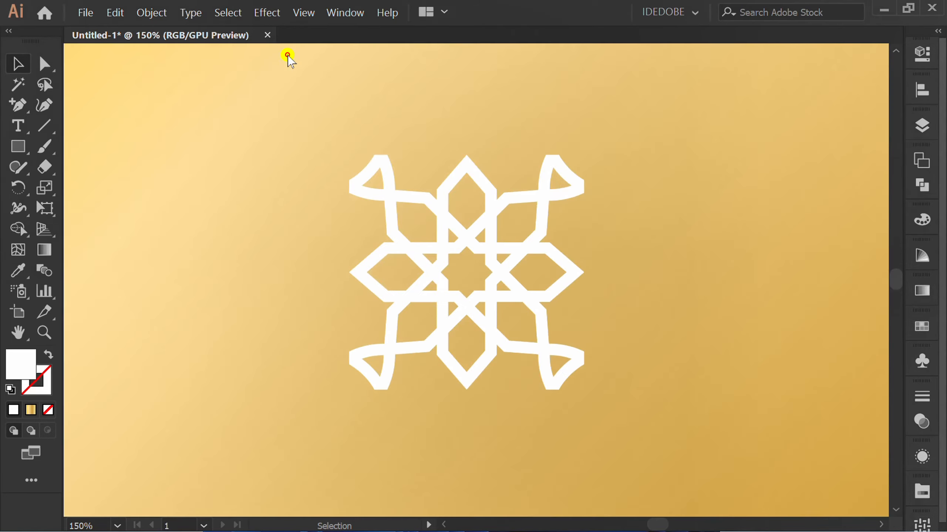
Step: Delete the original ornament from the gold background
scroll(335, 242, "down", 4)
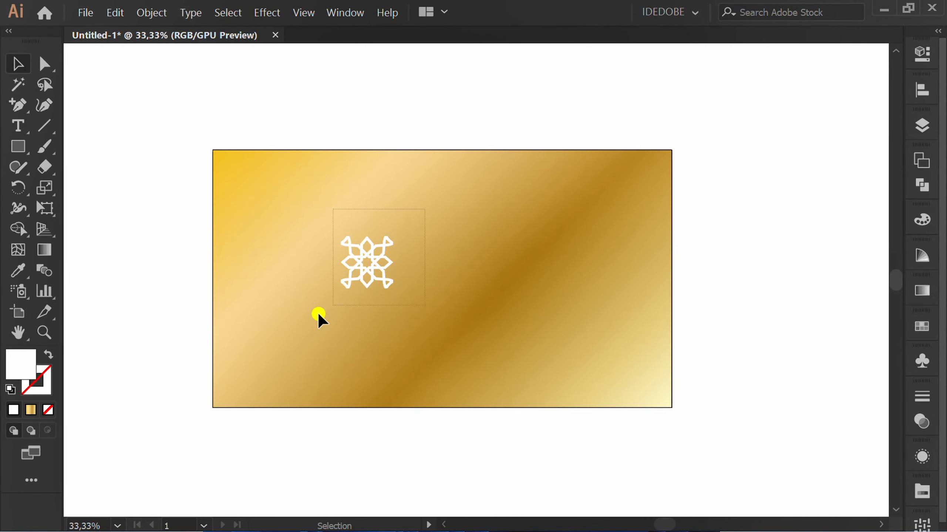
left_click(340, 280)
left_click_drag(354, 267, 153, 178)
key("Delete")
Step: Draw a 1280 × 720 pt rectangle covering the whole gold background
left_click(11, 147)
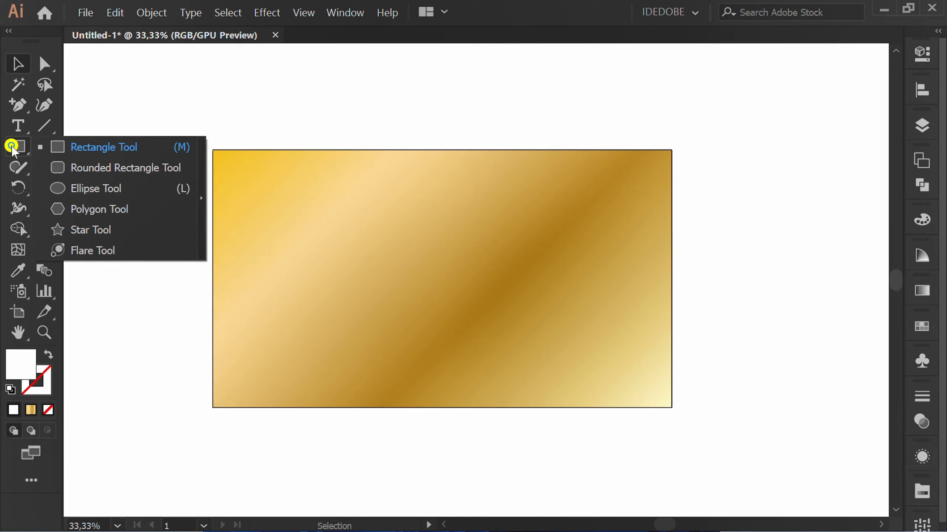
left_click(88, 148)
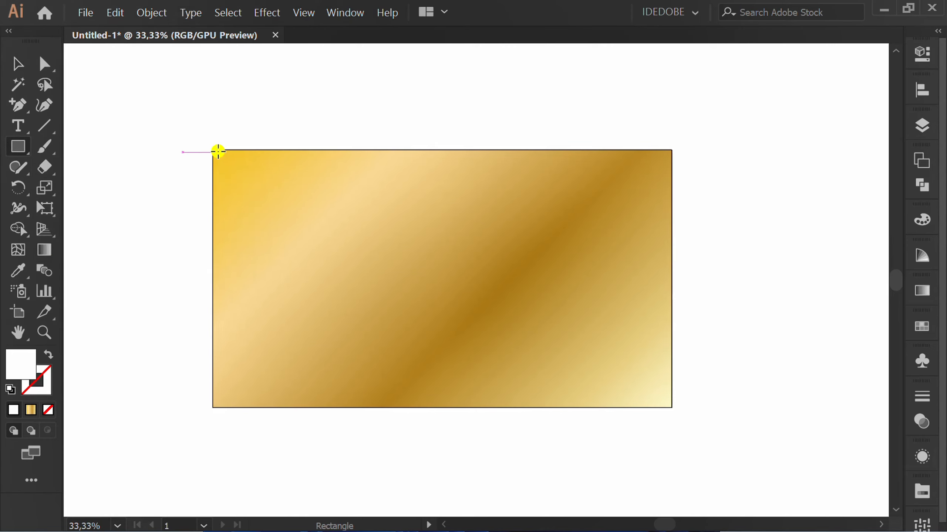
left_click_drag(212, 149, 672, 408)
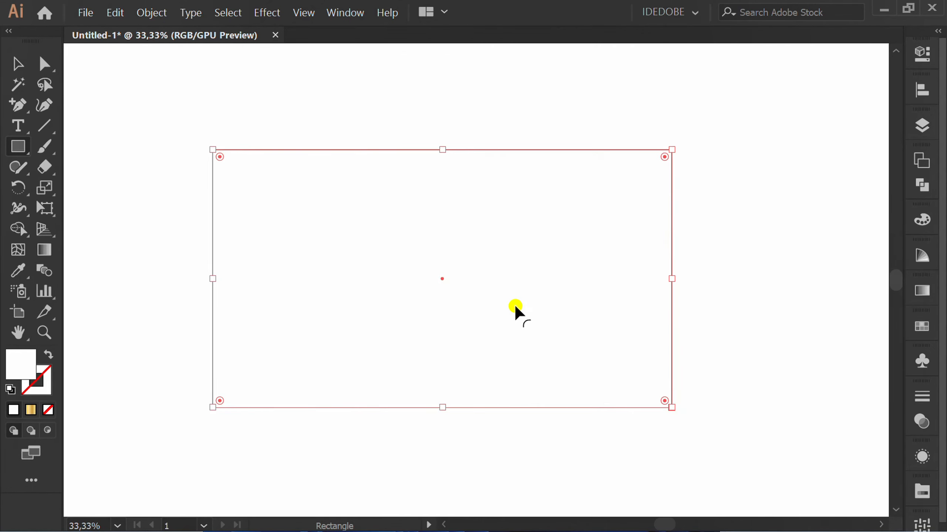
Step: Fill the rectangle with the new ornament pattern swatch and set its opacity to 80%
left_click(919, 55)
left_click(704, 228)
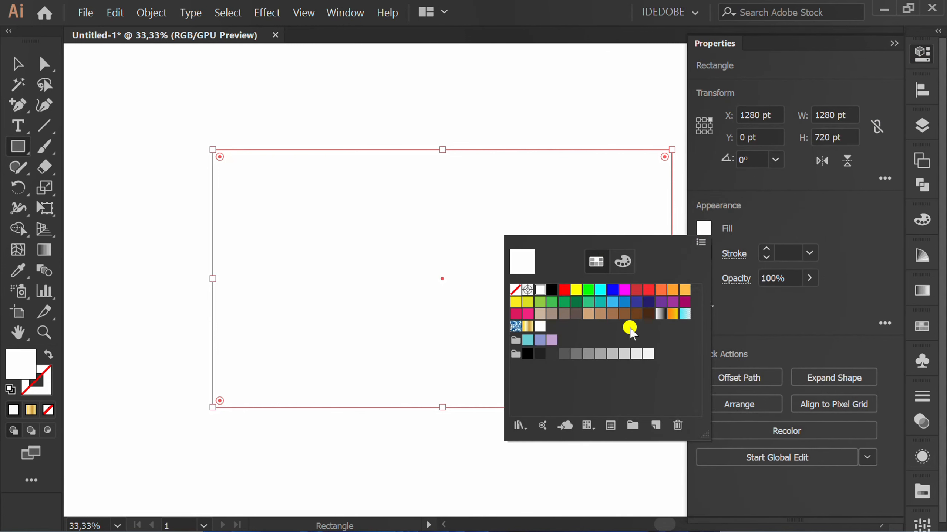
left_click(535, 328)
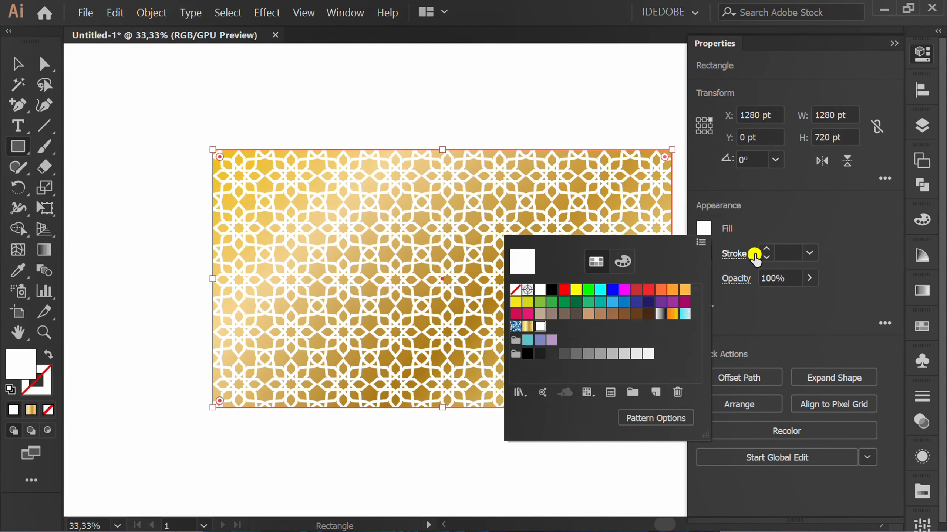
left_click(846, 212)
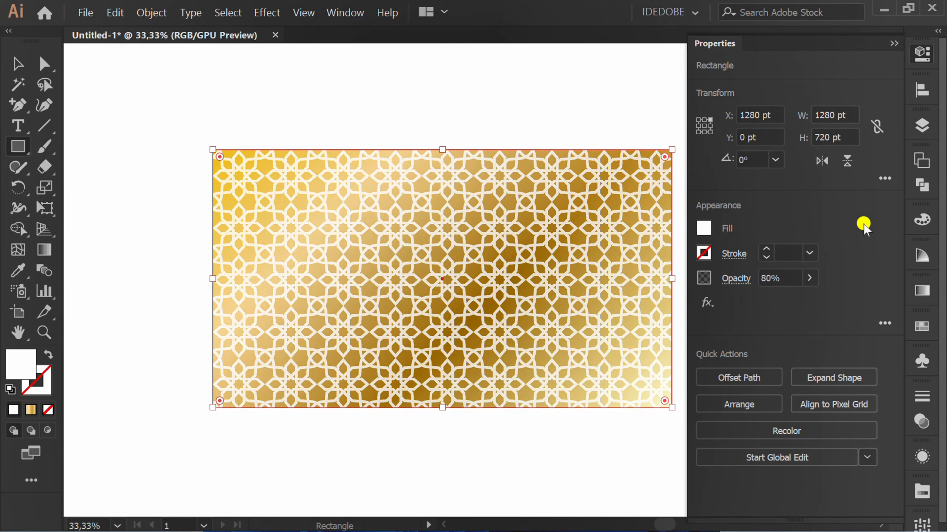
left_click(894, 43)
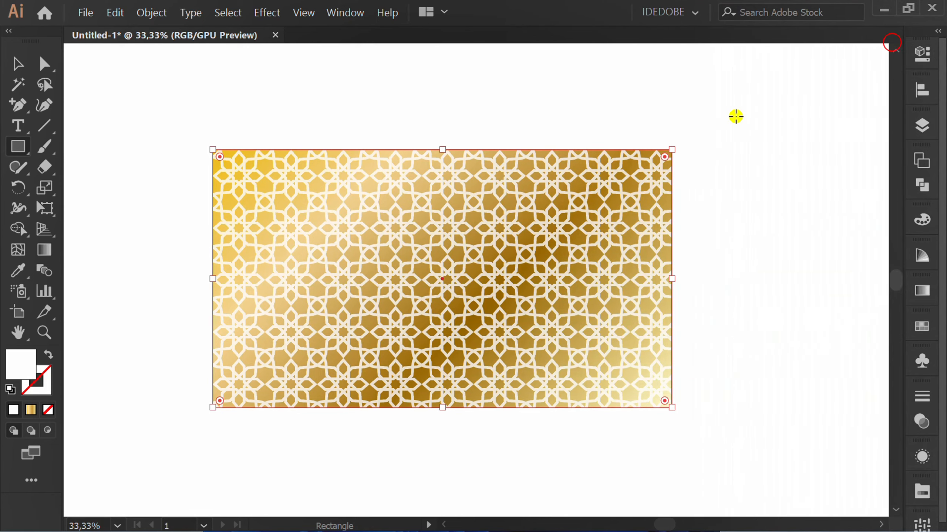